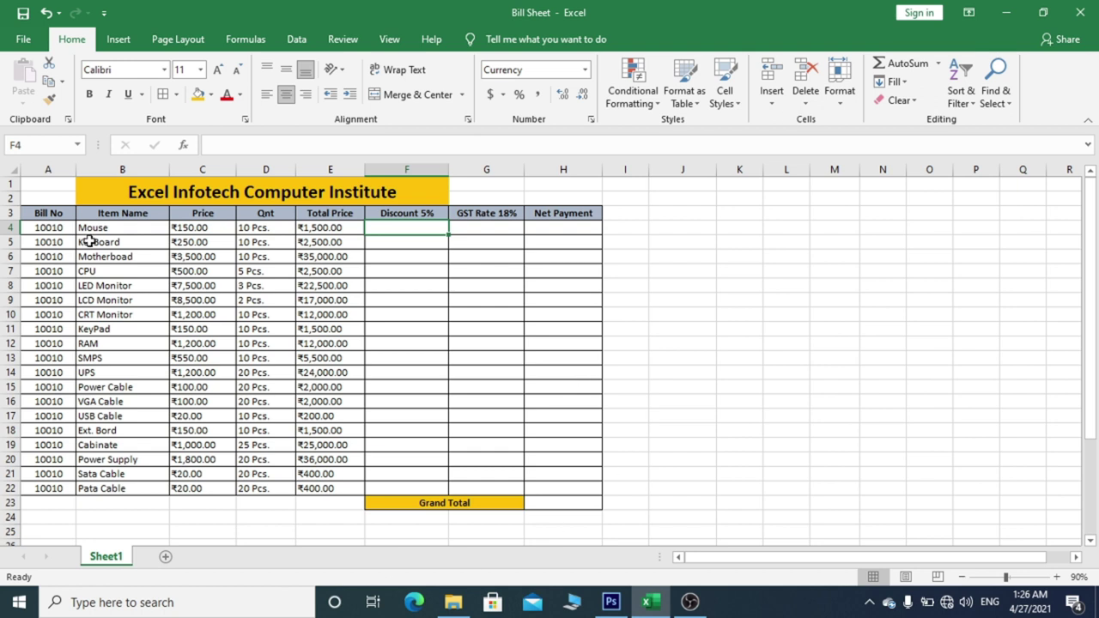
Review the bill's columns A–D in turn, ending with the Total Price cells E4:E22 selected.
{"action": "left_click_drag", "start_coordinate": [51, 214], "coordinate": [43, 503]}
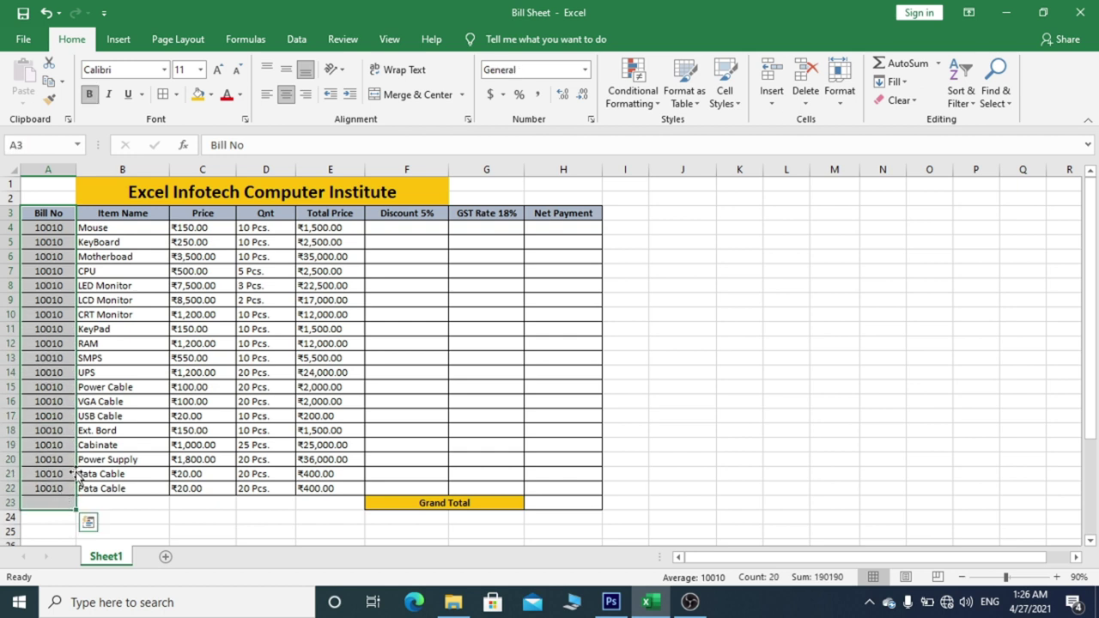
{"action": "left_click_drag", "start_coordinate": [121, 230], "coordinate": [115, 488]}
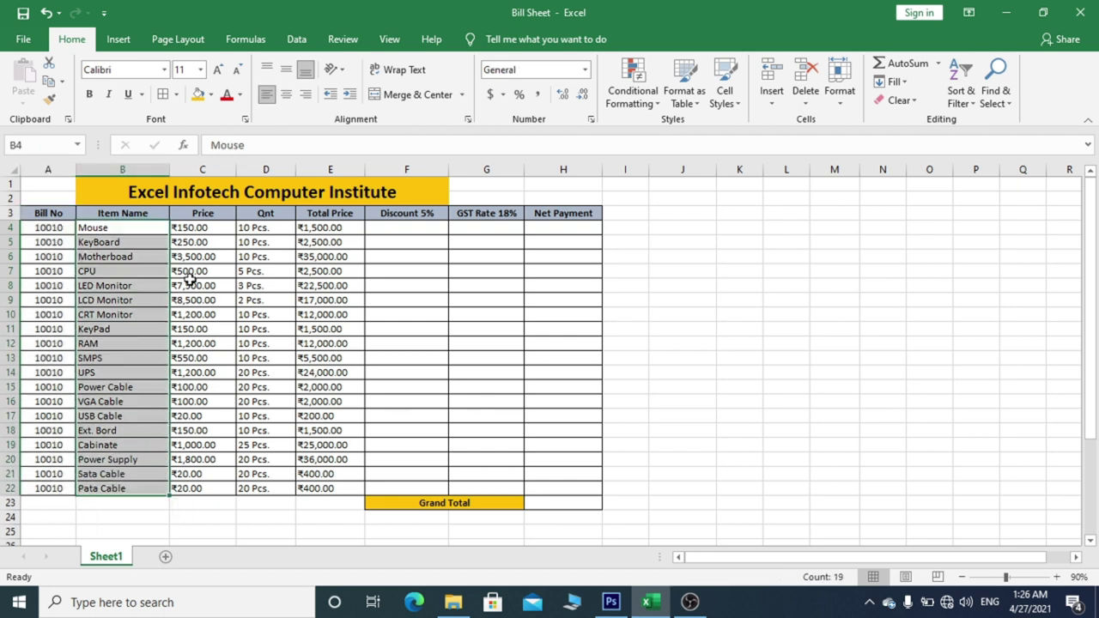
{"action": "left_click_drag", "start_coordinate": [199, 228], "coordinate": [193, 487]}
{"action": "left_click_drag", "start_coordinate": [255, 227], "coordinate": [257, 517]}
{"action": "left_click_drag", "start_coordinate": [329, 227], "coordinate": [314, 486]}
Clear the old totals, enter =C4*D4 in E4, and fill it down to E22.
{"action": "key", "text": "Delete"}
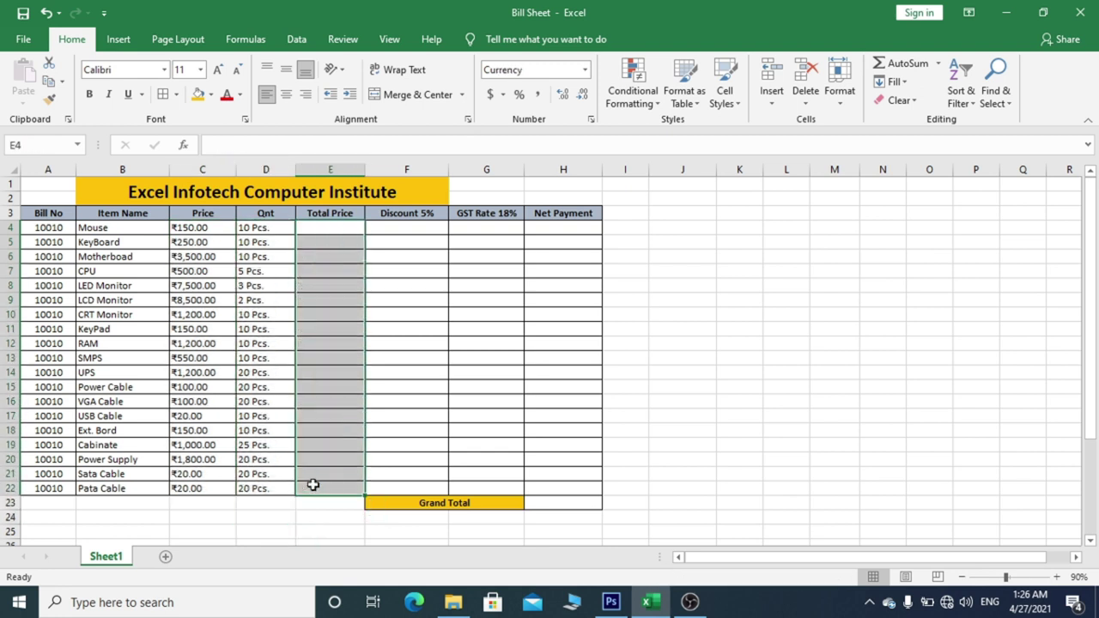
{"action": "left_click", "coordinate": [322, 228]}
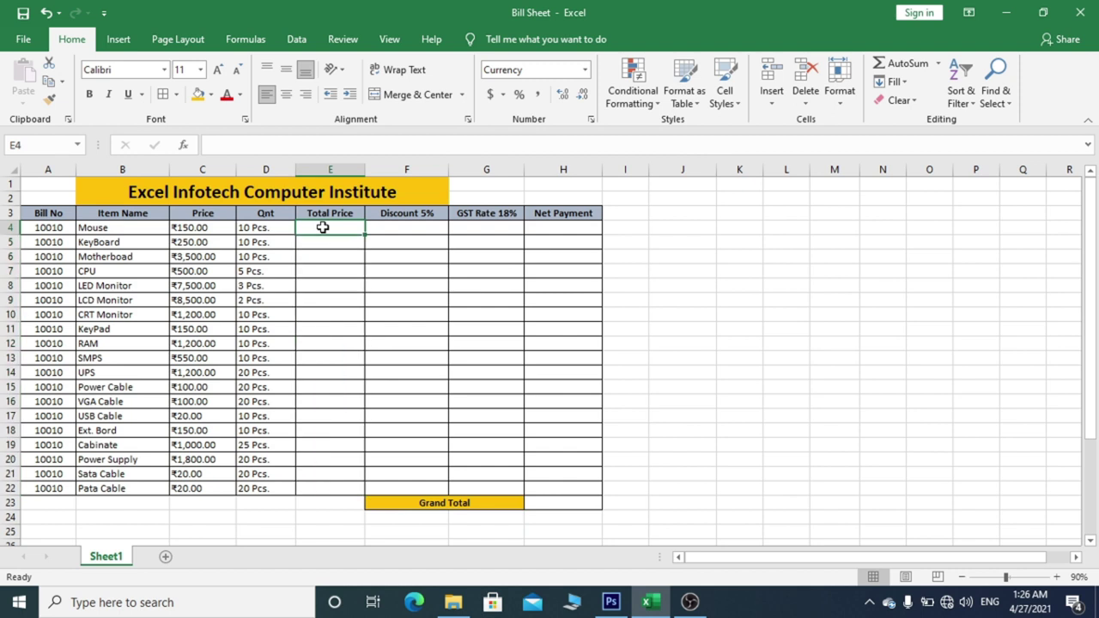
{"action": "type", "text": "="}
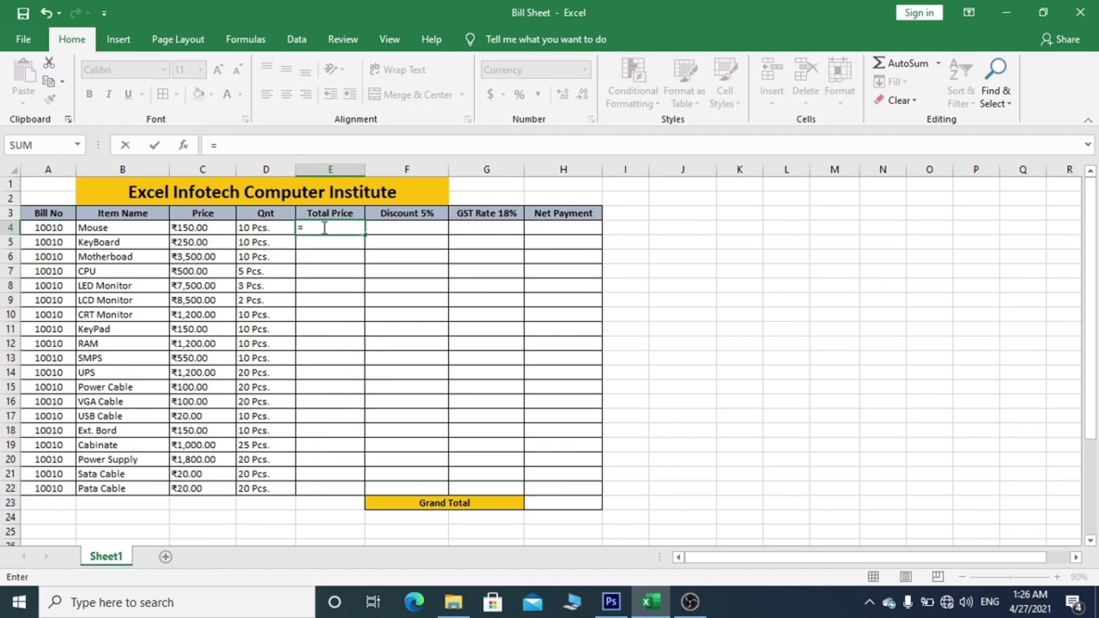
{"action": "left_click", "coordinate": [210, 228]}
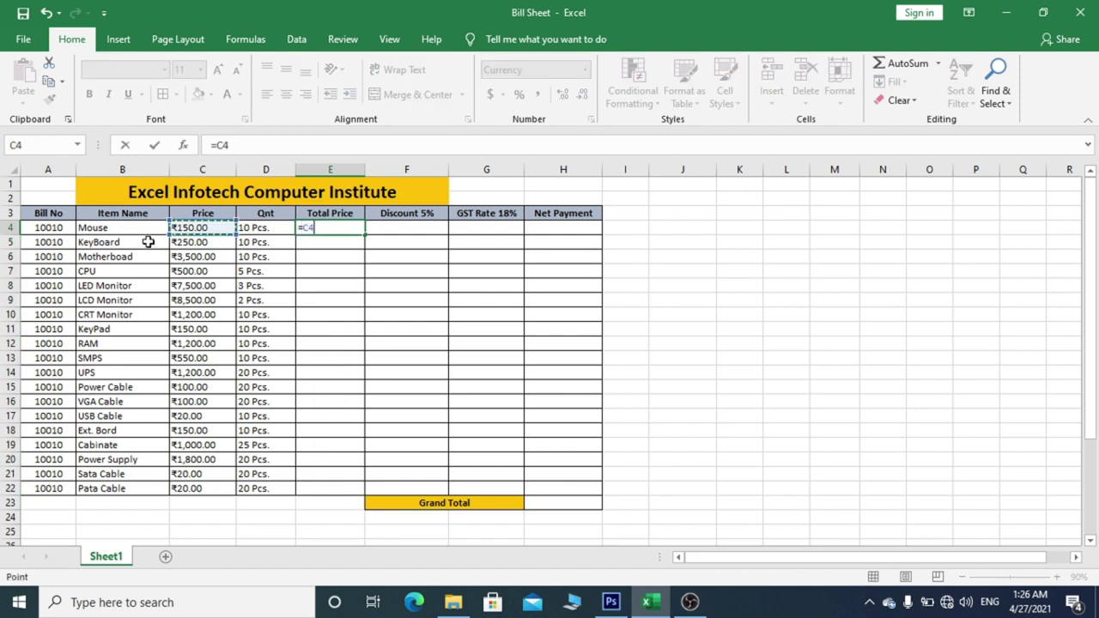
{"action": "type", "text": "*"}
{"action": "left_click", "coordinate": [264, 228]}
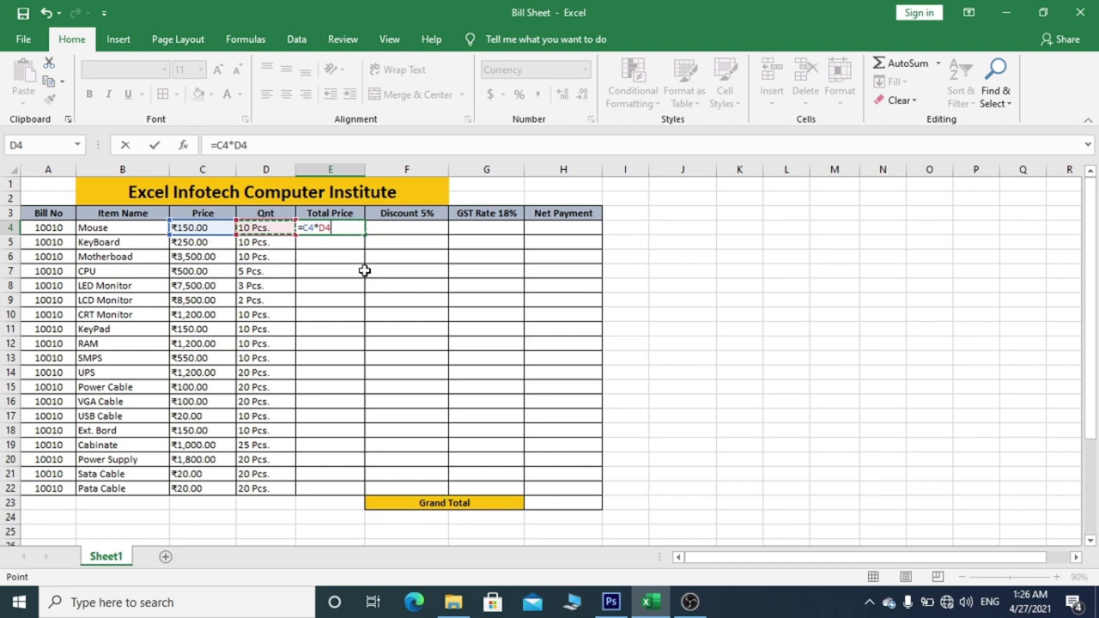
{"action": "key", "text": "Return"}
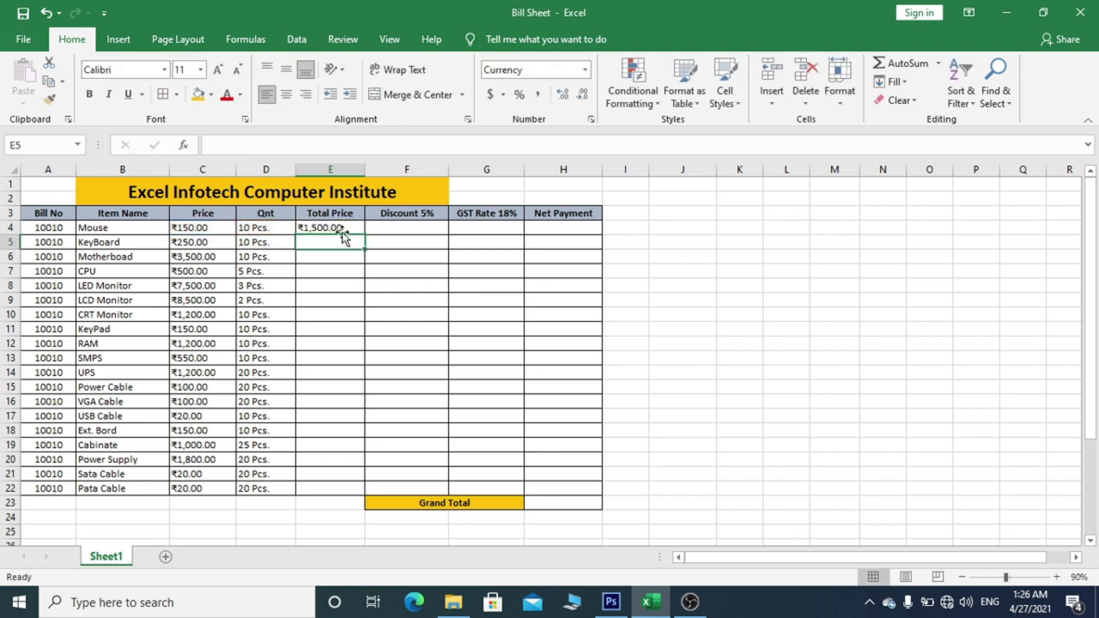
{"action": "left_click", "coordinate": [341, 229]}
{"action": "left_click_drag", "start_coordinate": [364, 234], "coordinate": [354, 498]}
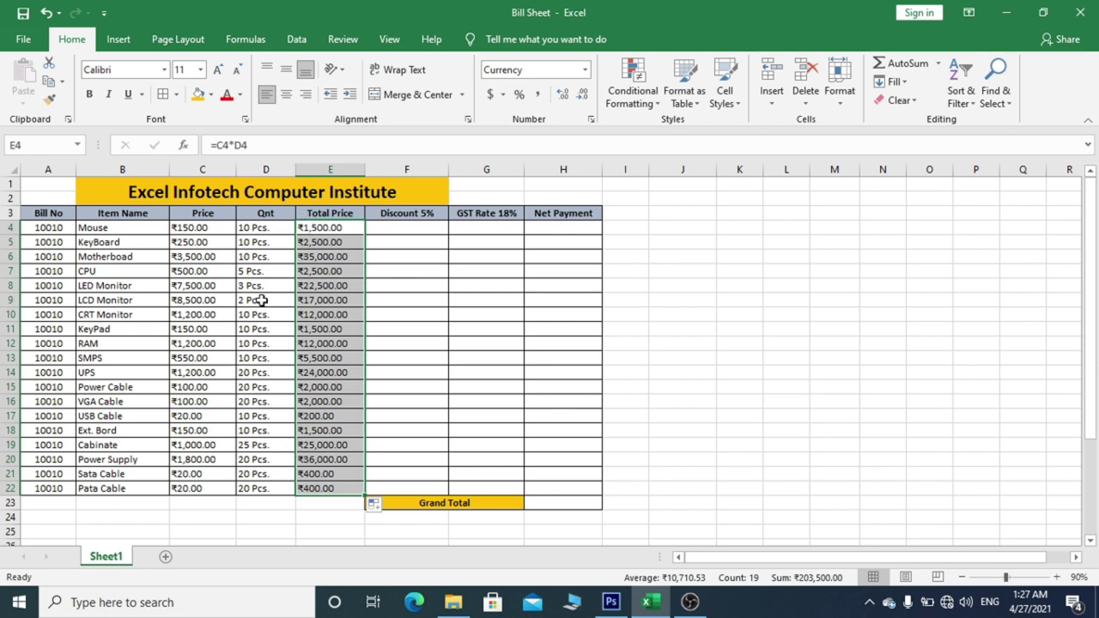
Check the Qnt values in D4:D17.
{"action": "left_click", "coordinate": [260, 227]}
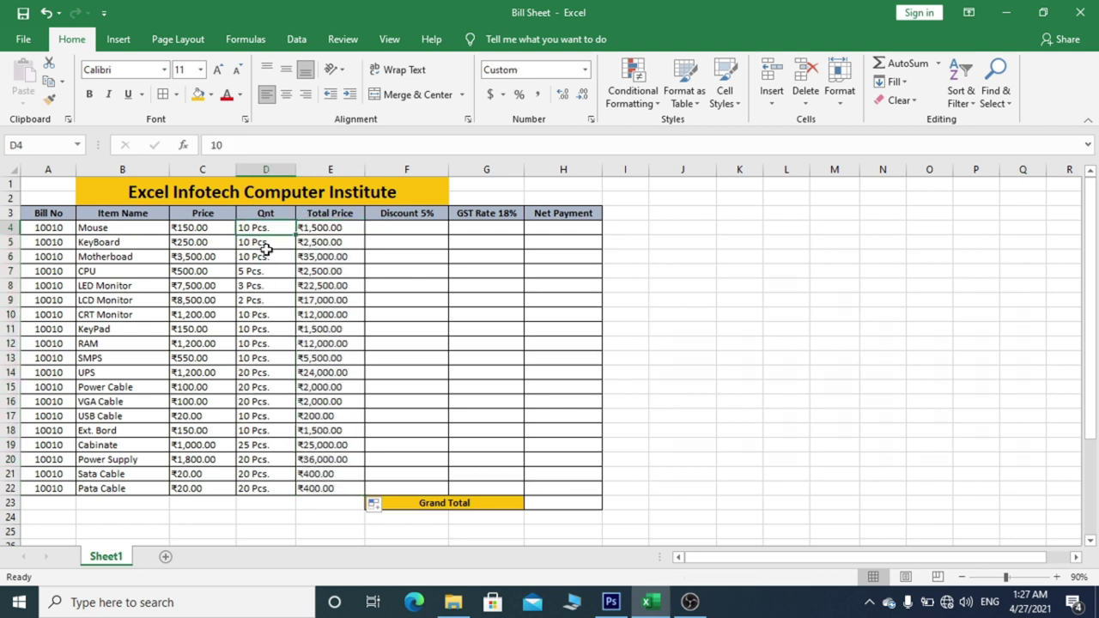
{"action": "left_click_drag", "start_coordinate": [254, 244], "coordinate": [257, 420]}
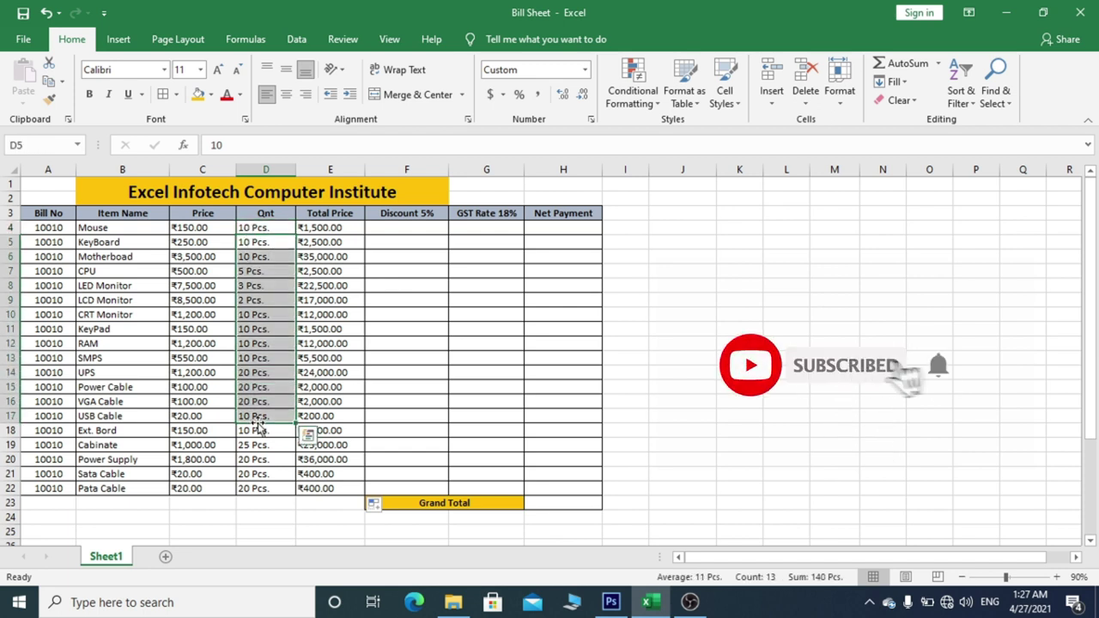
{"action": "left_click", "coordinate": [387, 226]}
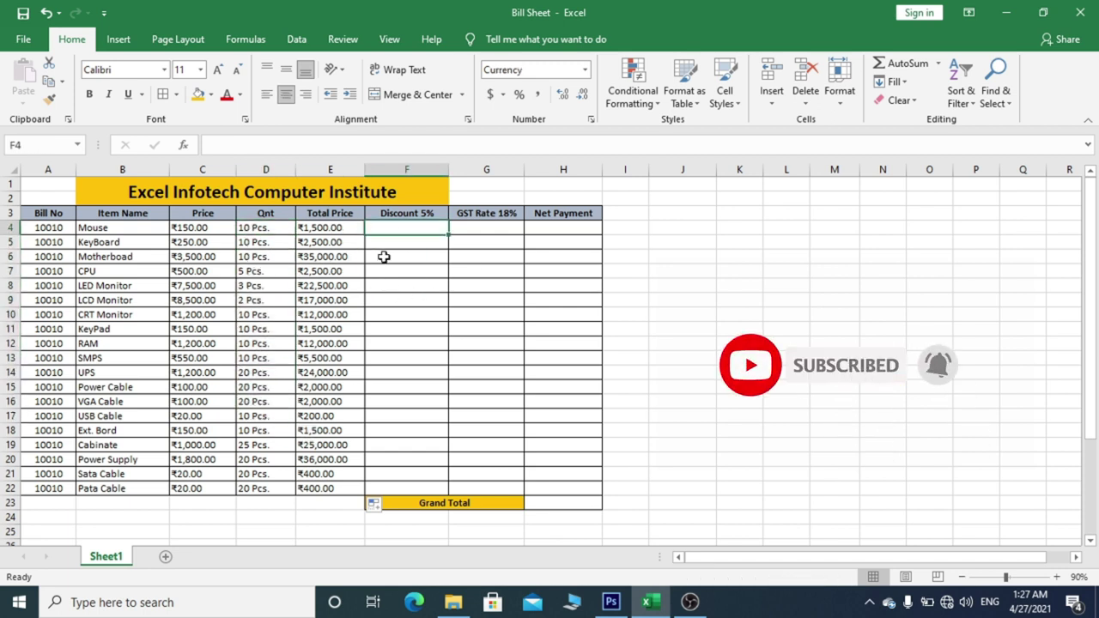
Enter =E4*5% in F4, fill it down to F22, and left-align the discounts.
{"action": "type", "text": "="}
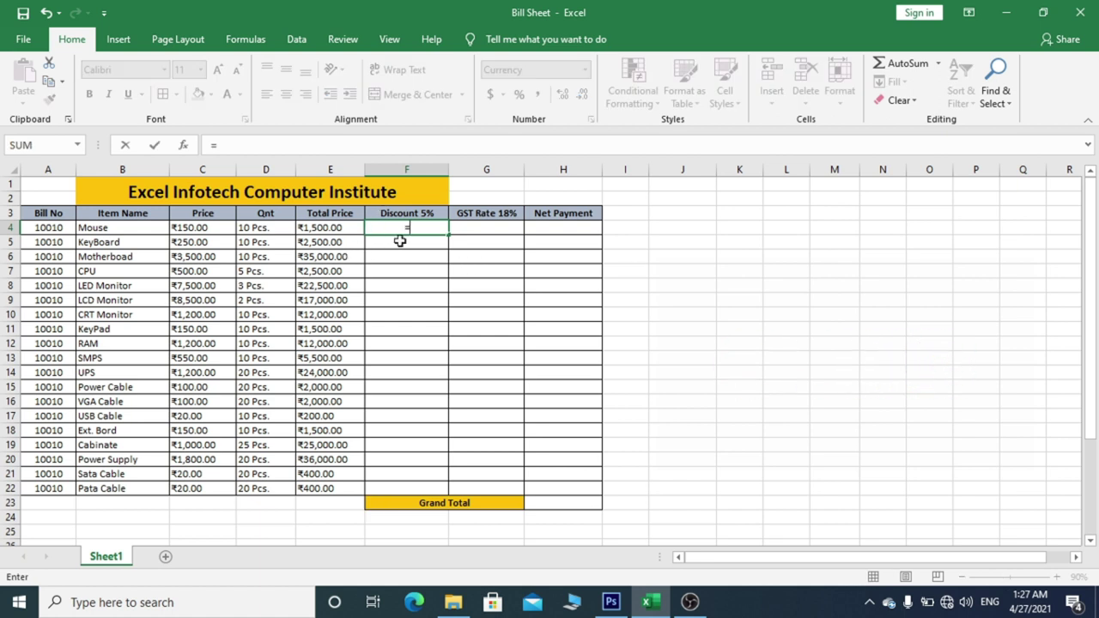
{"action": "left_click", "coordinate": [330, 230]}
{"action": "type", "text": "*"}
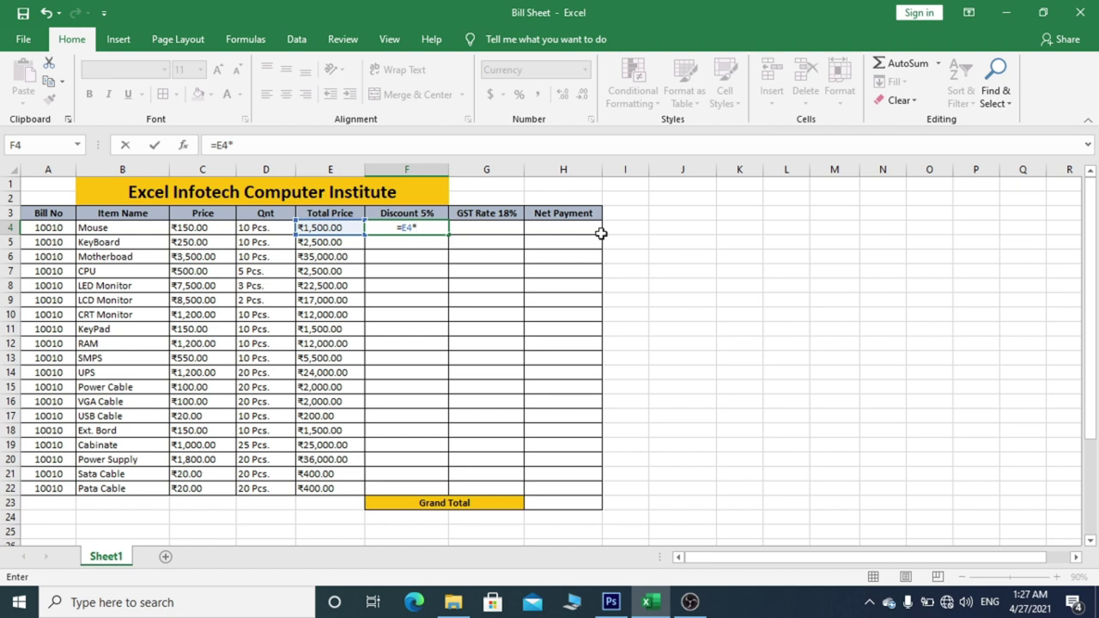
{"action": "type", "text": "₹75"}
{"action": "type", "text": "%"}
{"action": "key", "text": "Return"}
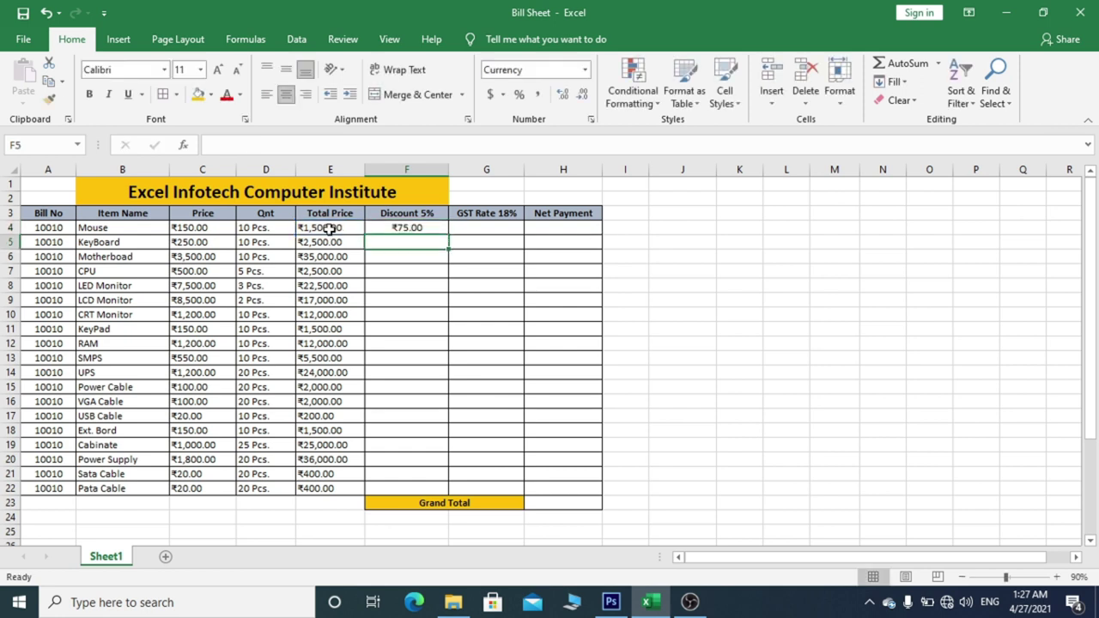
{"action": "left_click", "coordinate": [335, 230]}
{"action": "left_click", "coordinate": [407, 232]}
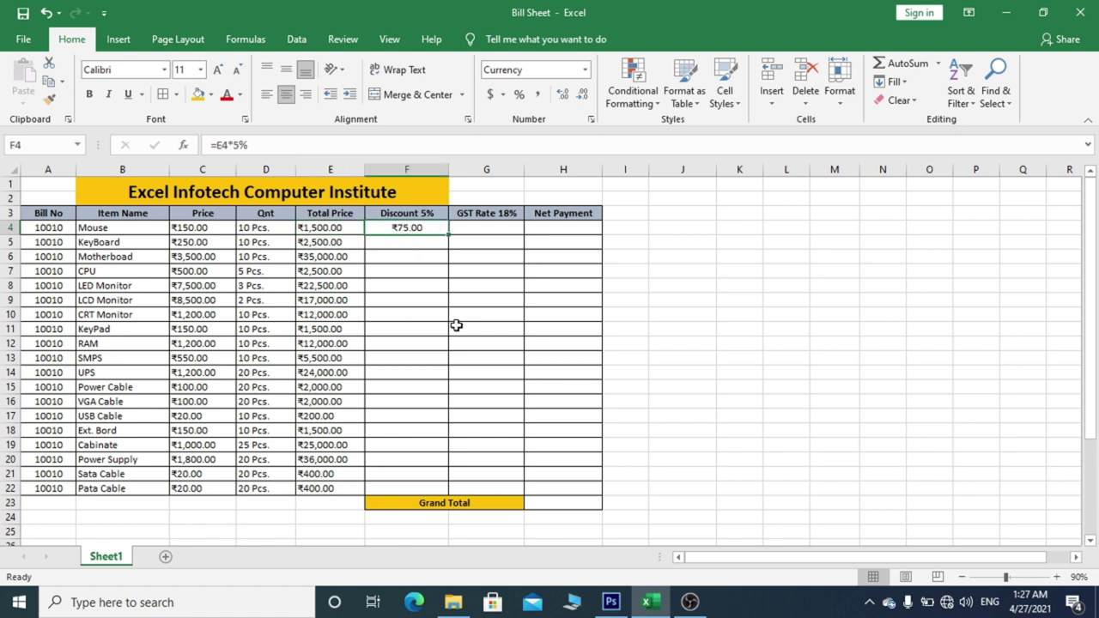
{"action": "left_click_drag", "start_coordinate": [448, 234], "coordinate": [448, 495]}
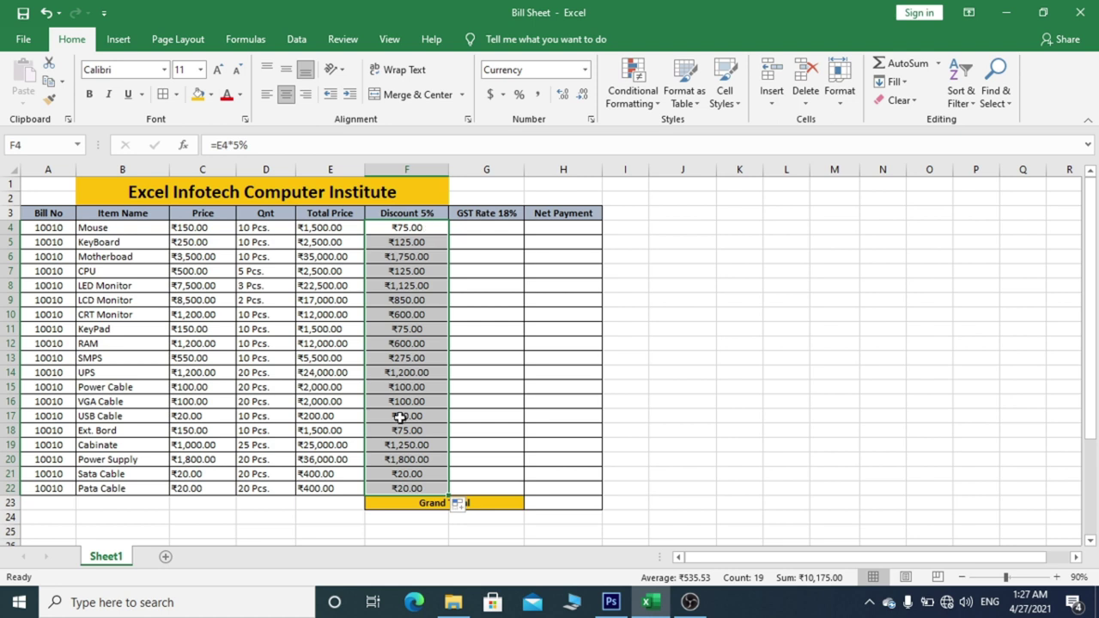
{"action": "left_click", "coordinate": [267, 94]}
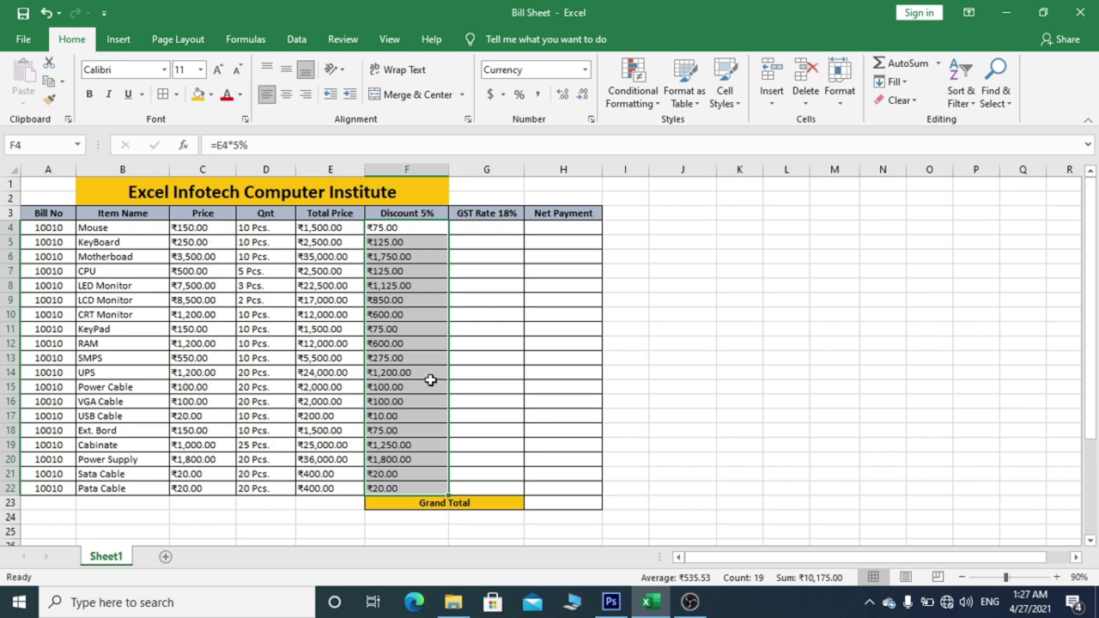
{"action": "left_click", "coordinate": [496, 231]}
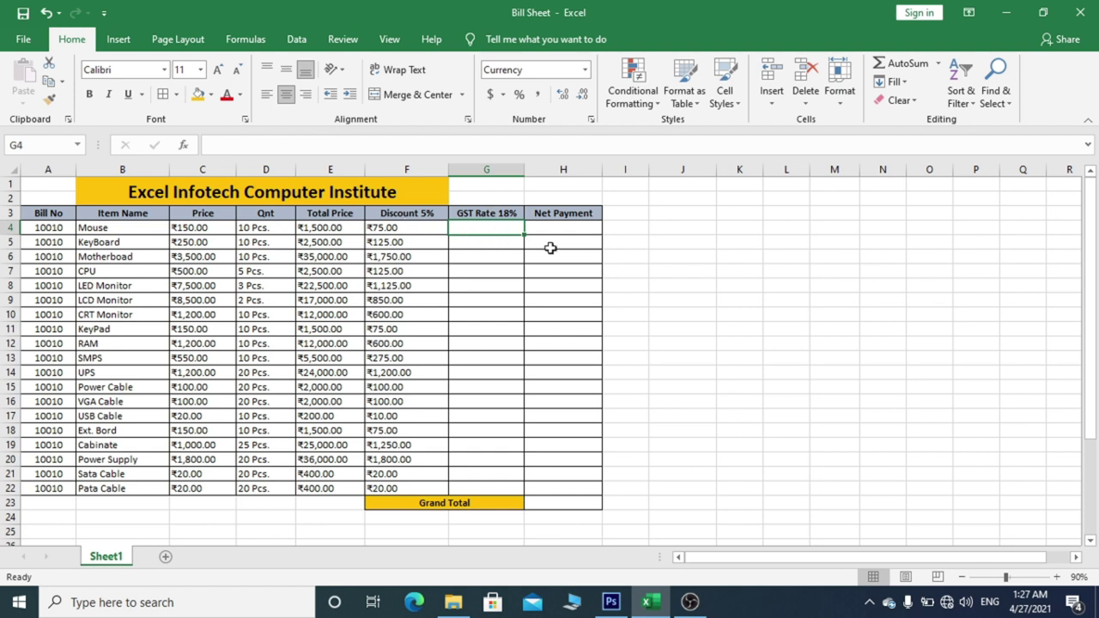
Enter =E4*18% in G4, fill it down to G22, and left-align the GST amounts.
{"action": "type", "text": "="}
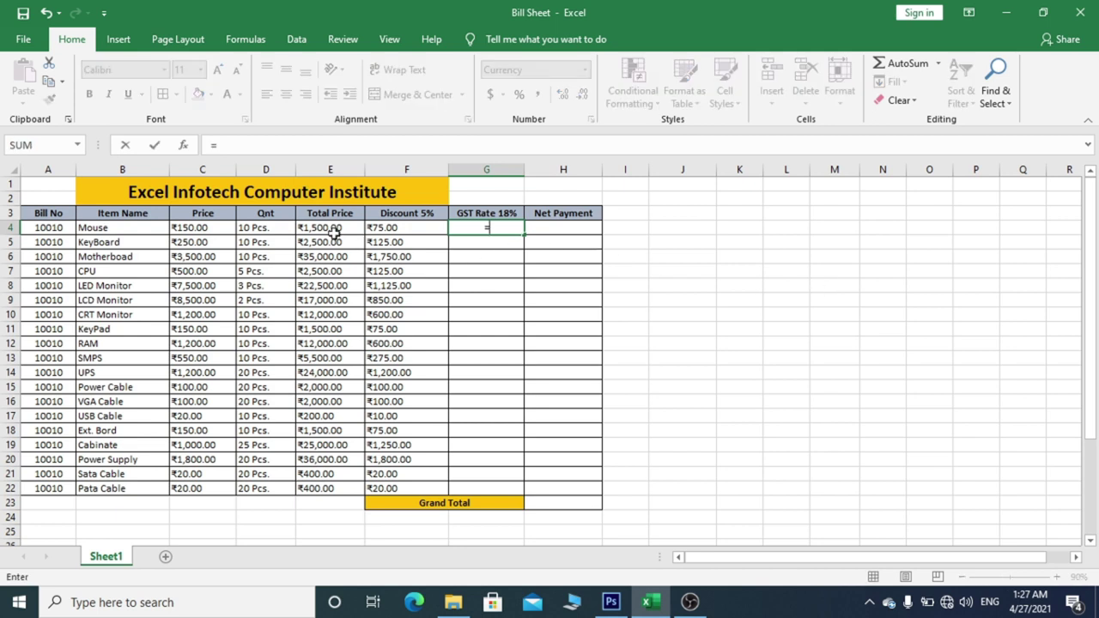
{"action": "left_click", "coordinate": [331, 230]}
{"action": "type", "text": "*"}
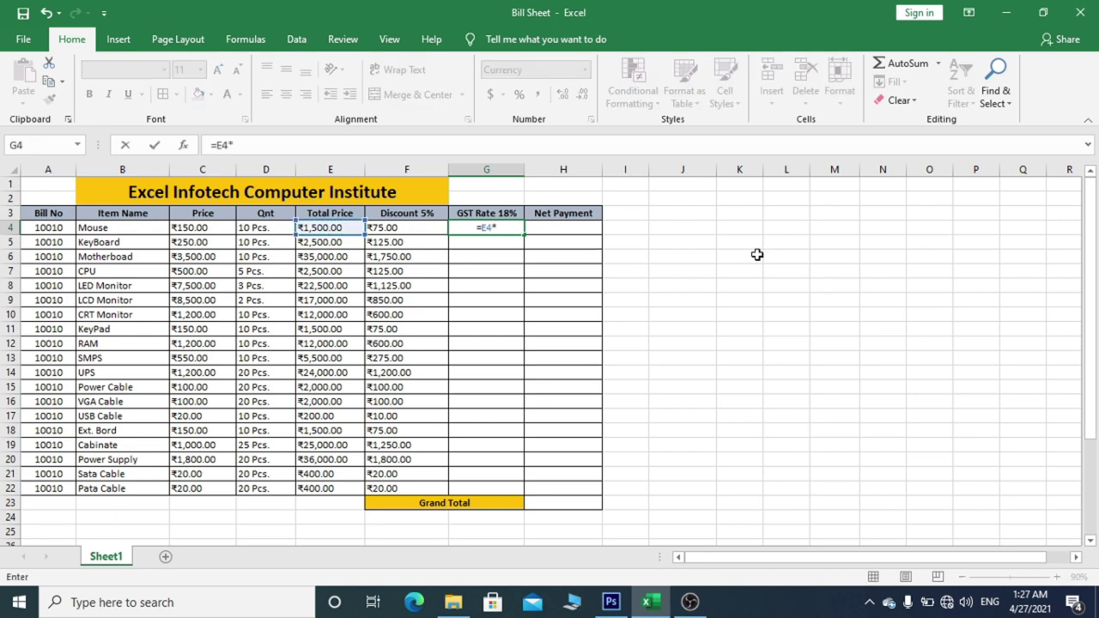
{"action": "type", "text": "18"}
{"action": "type", "text": "%"}
{"action": "key", "text": "Return"}
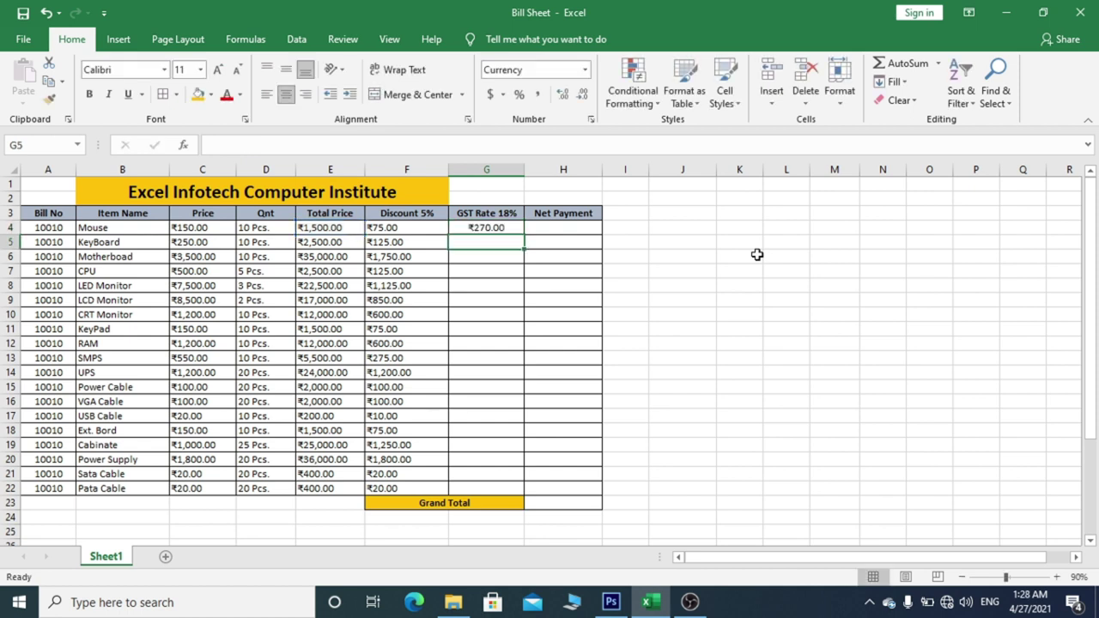
{"action": "left_click", "coordinate": [509, 228]}
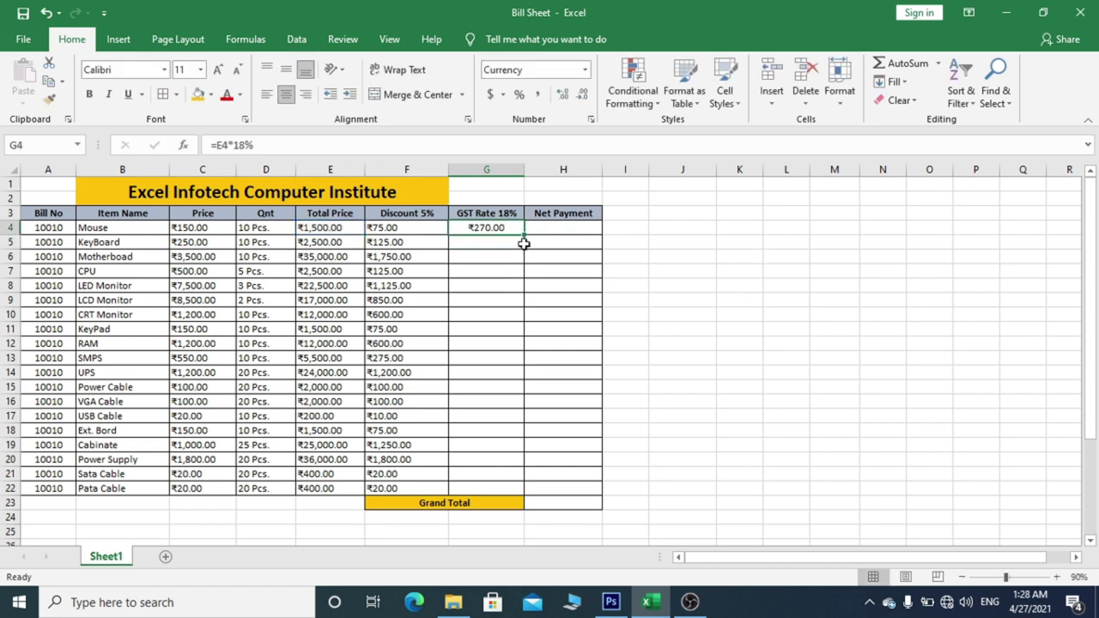
{"action": "left_click_drag", "start_coordinate": [525, 234], "coordinate": [522, 495]}
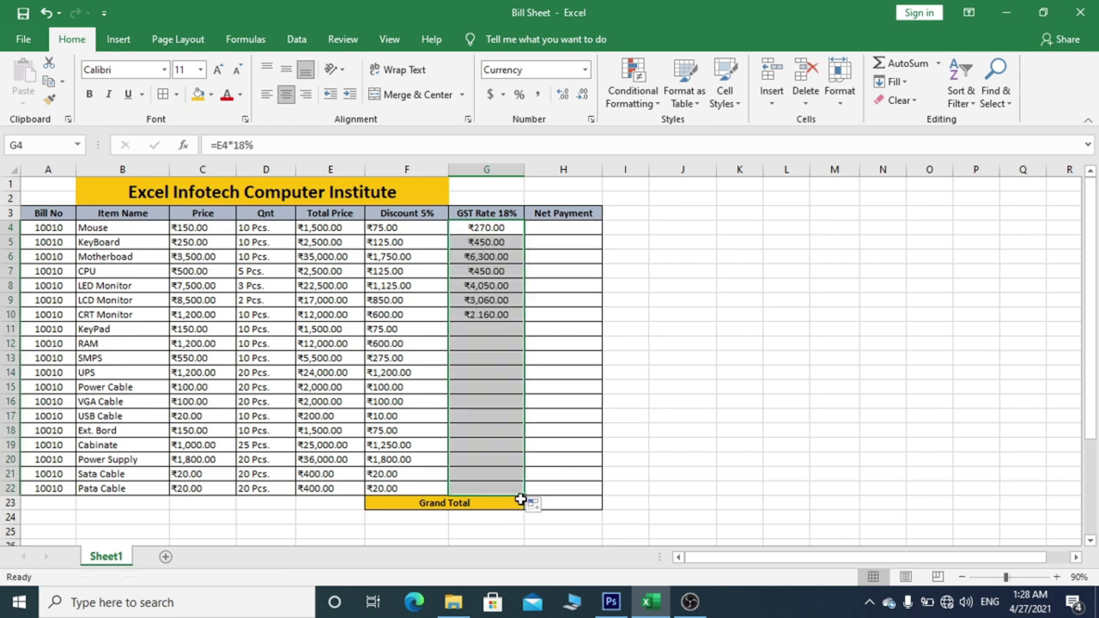
{"action": "left_click", "coordinate": [268, 95]}
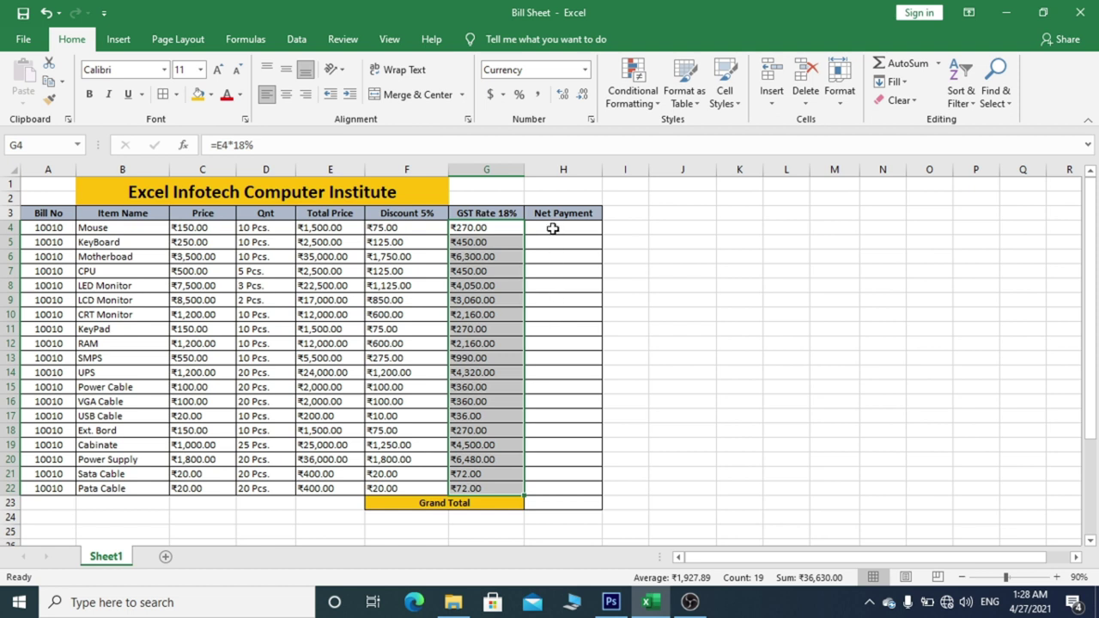
{"action": "left_click", "coordinate": [553, 229]}
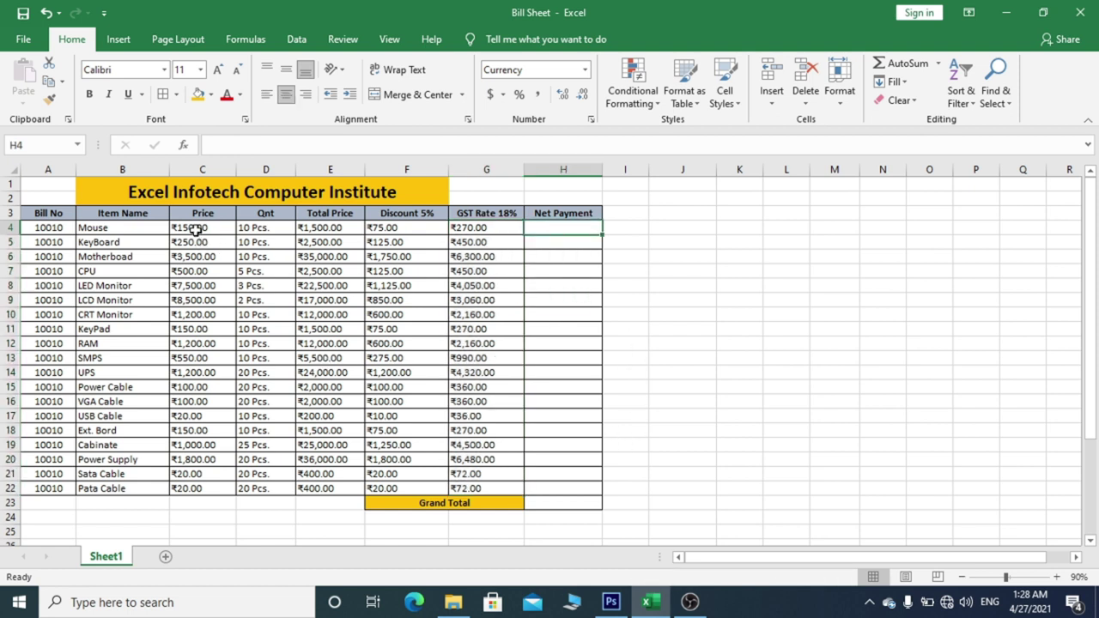
{"action": "left_click", "coordinate": [142, 229]}
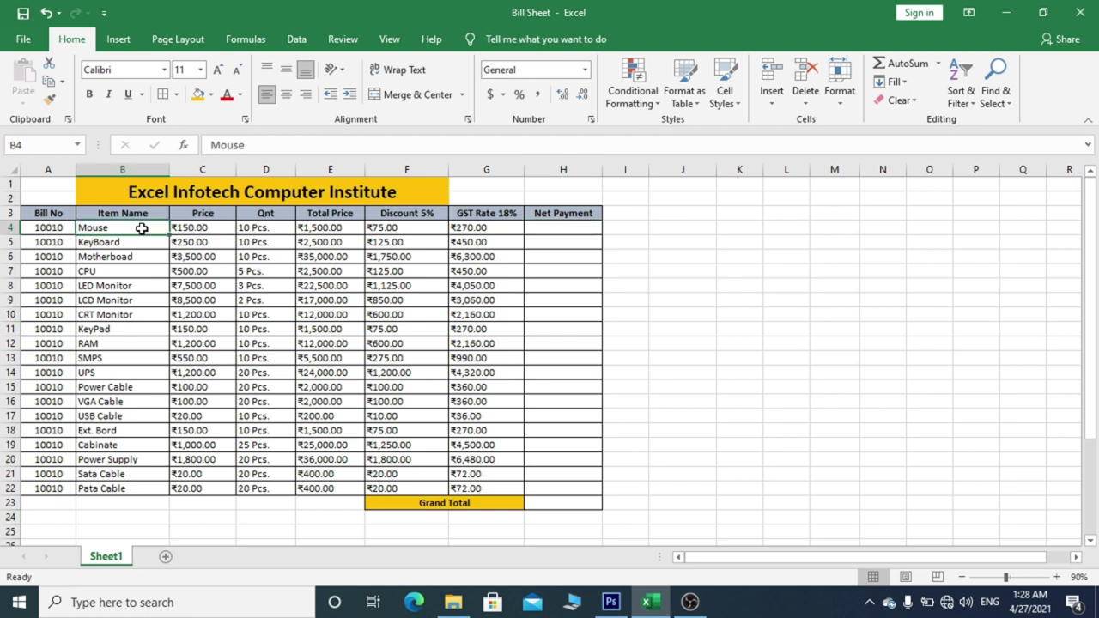
{"action": "left_click", "coordinate": [204, 229]}
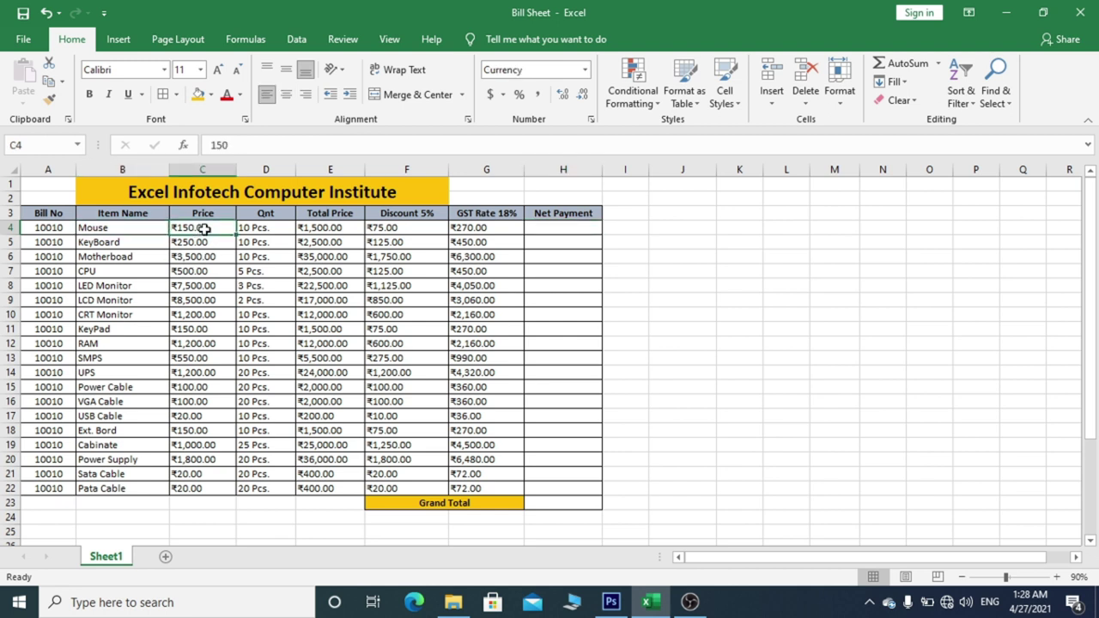
{"action": "left_click", "coordinate": [264, 230]}
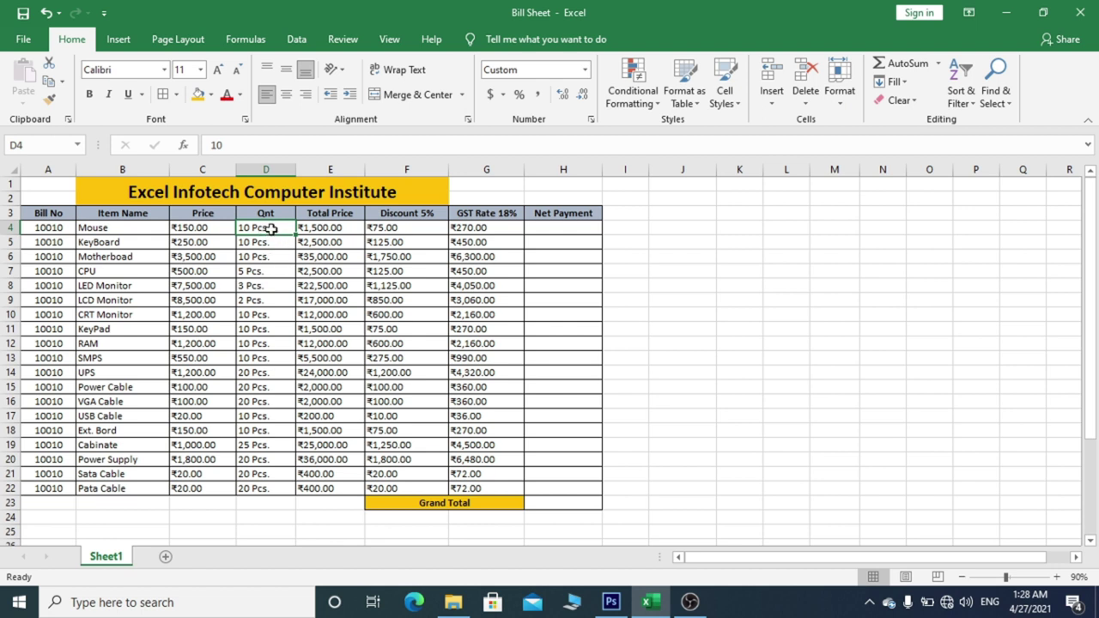
{"action": "left_click", "coordinate": [333, 228]}
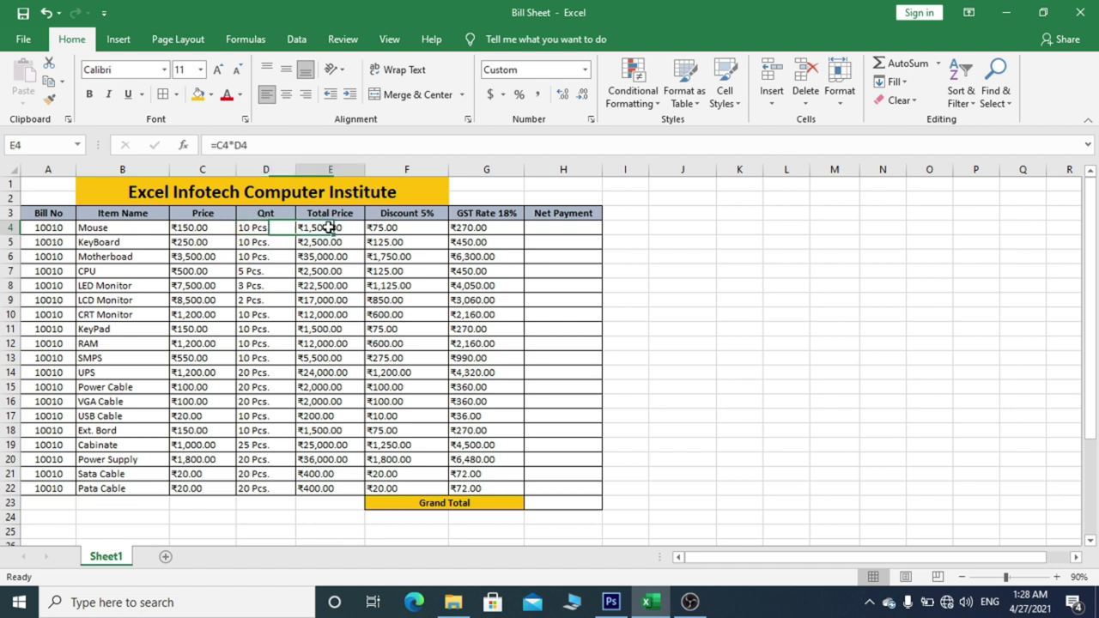
{"action": "left_click", "coordinate": [396, 229]}
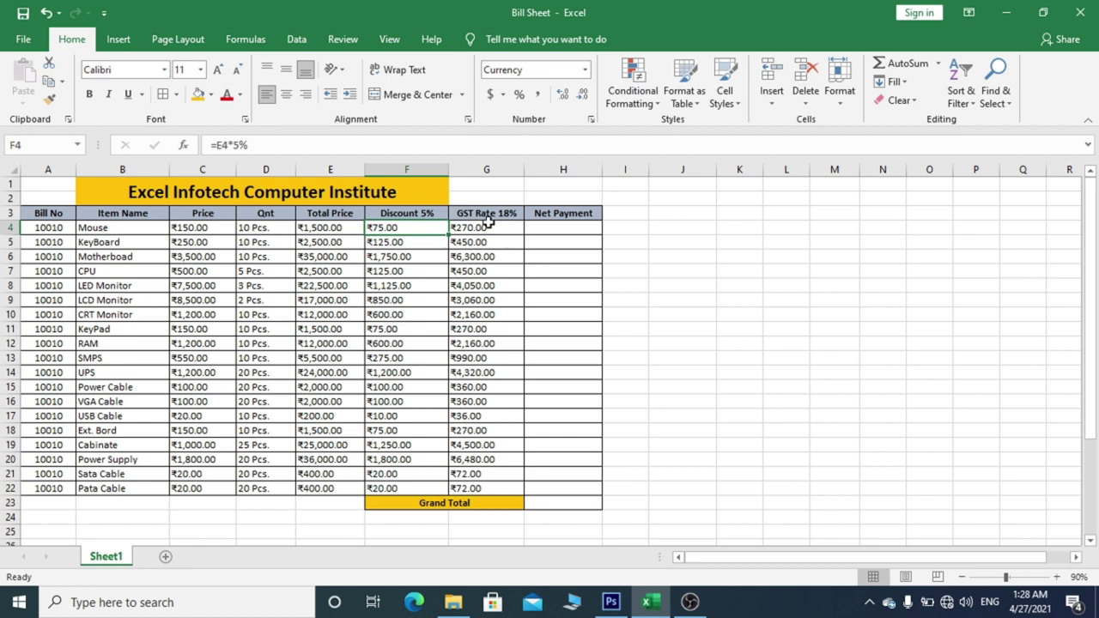
{"action": "left_click", "coordinate": [488, 227]}
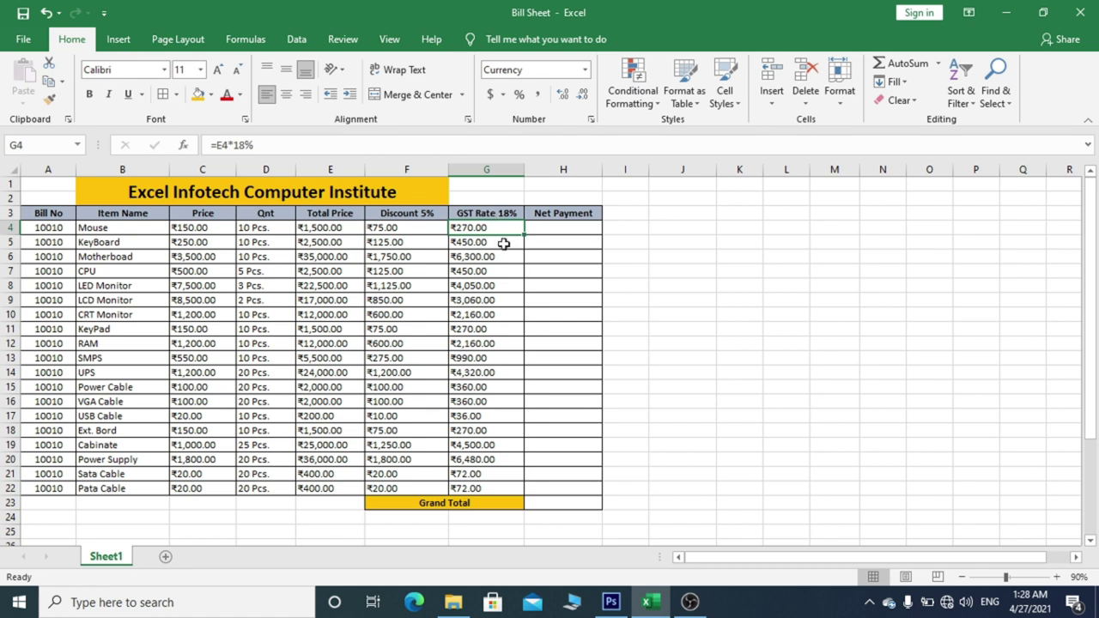
{"action": "left_click", "coordinate": [559, 228]}
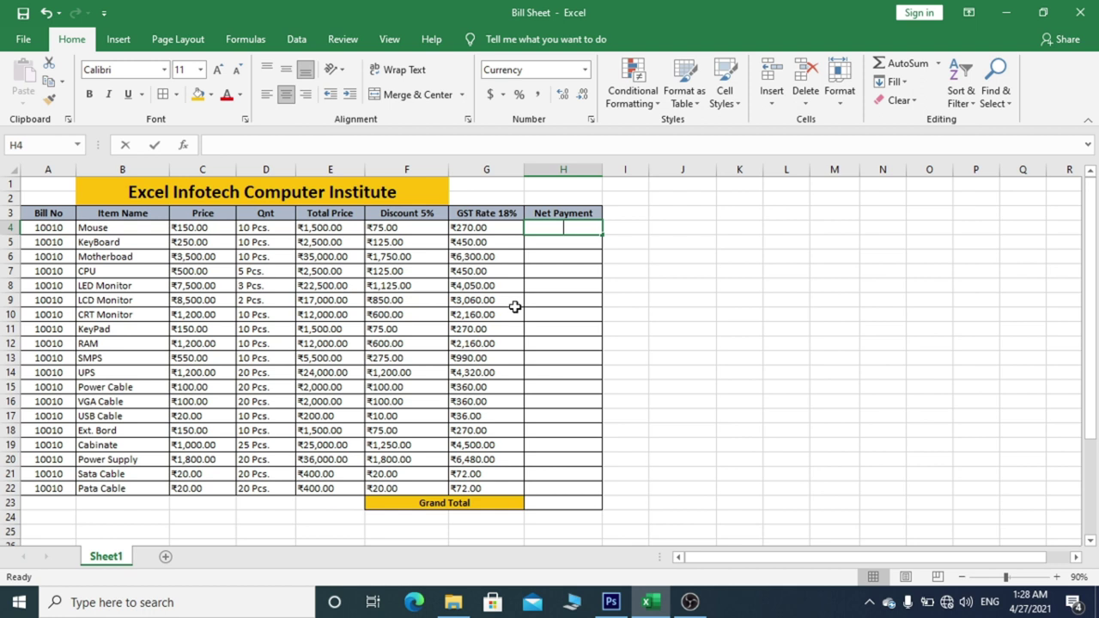
Enter =E4-F4+G4 in H4 and fill it down to H22.
{"action": "type", "text": "="}
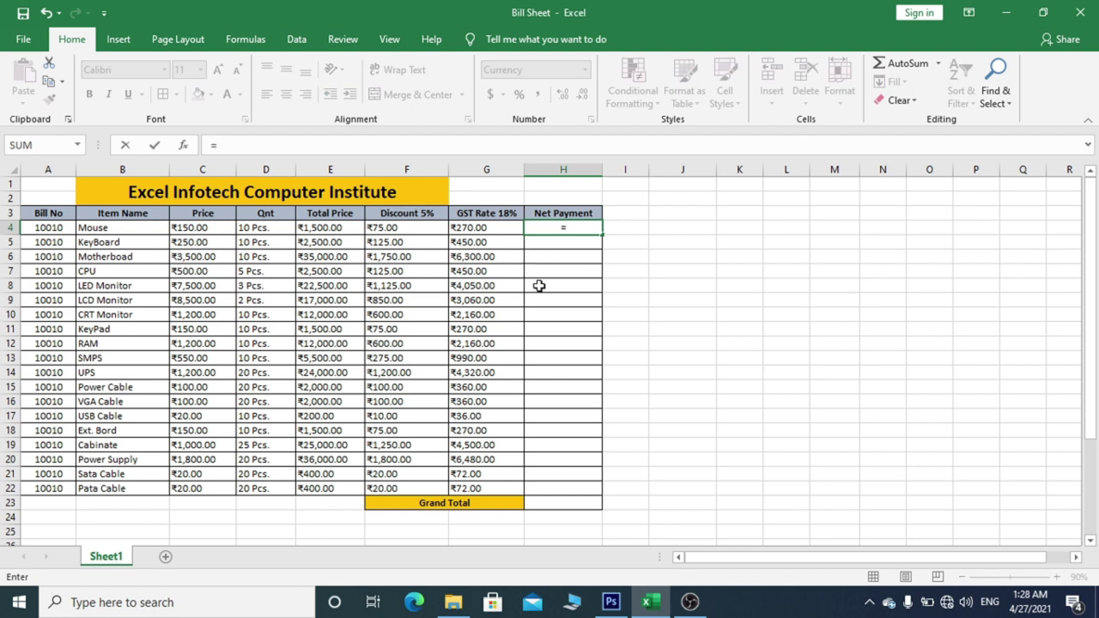
{"action": "left_click", "coordinate": [323, 228]}
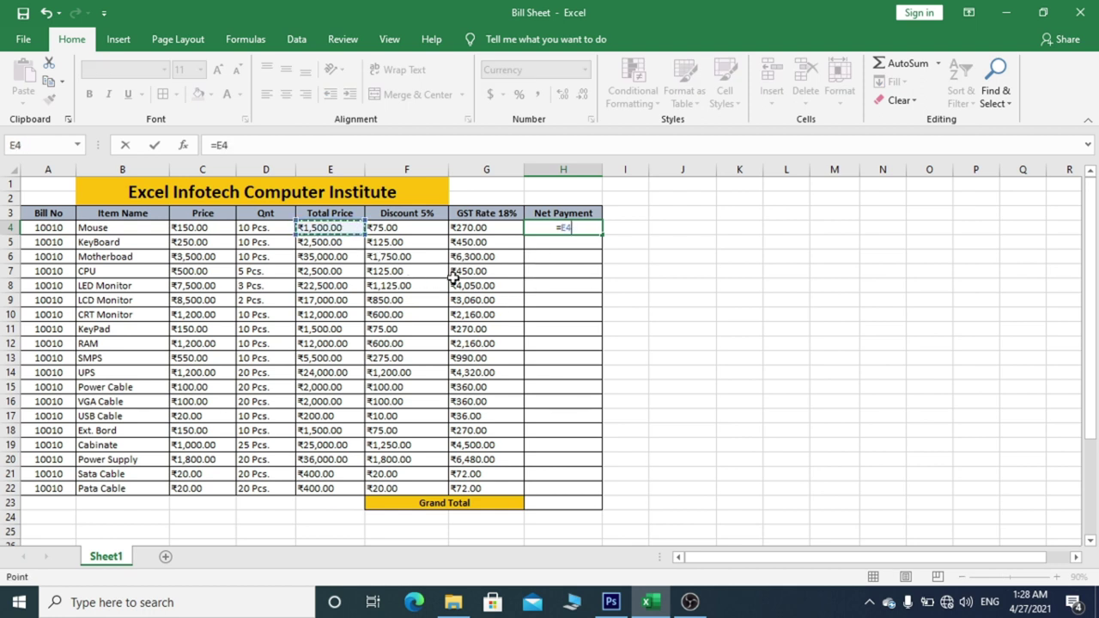
{"action": "type", "text": "-"}
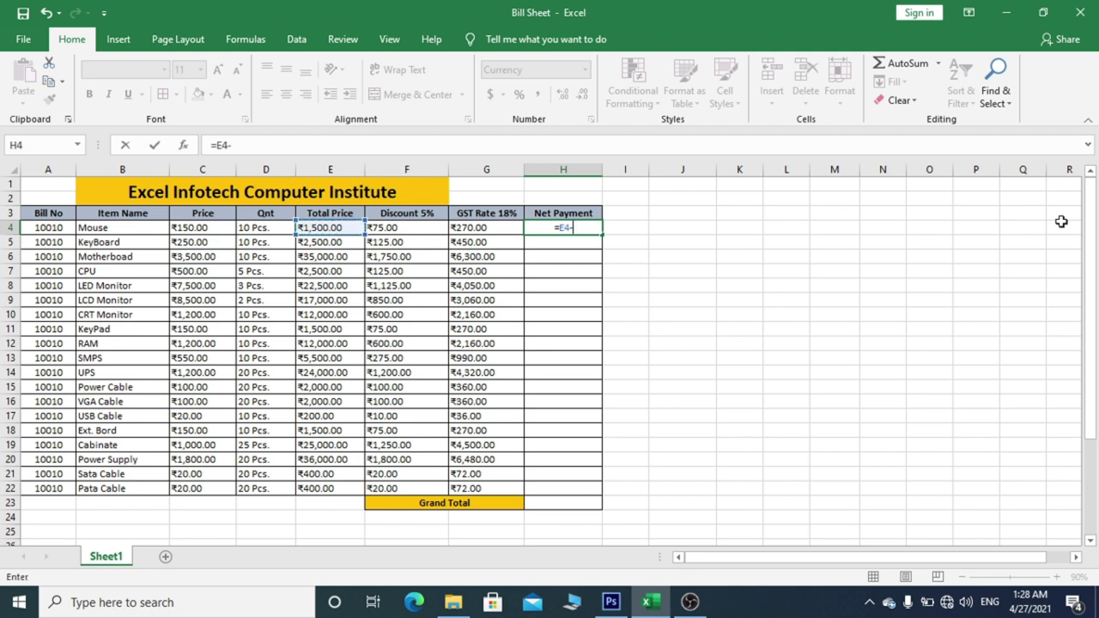
{"action": "left_click", "coordinate": [405, 229]}
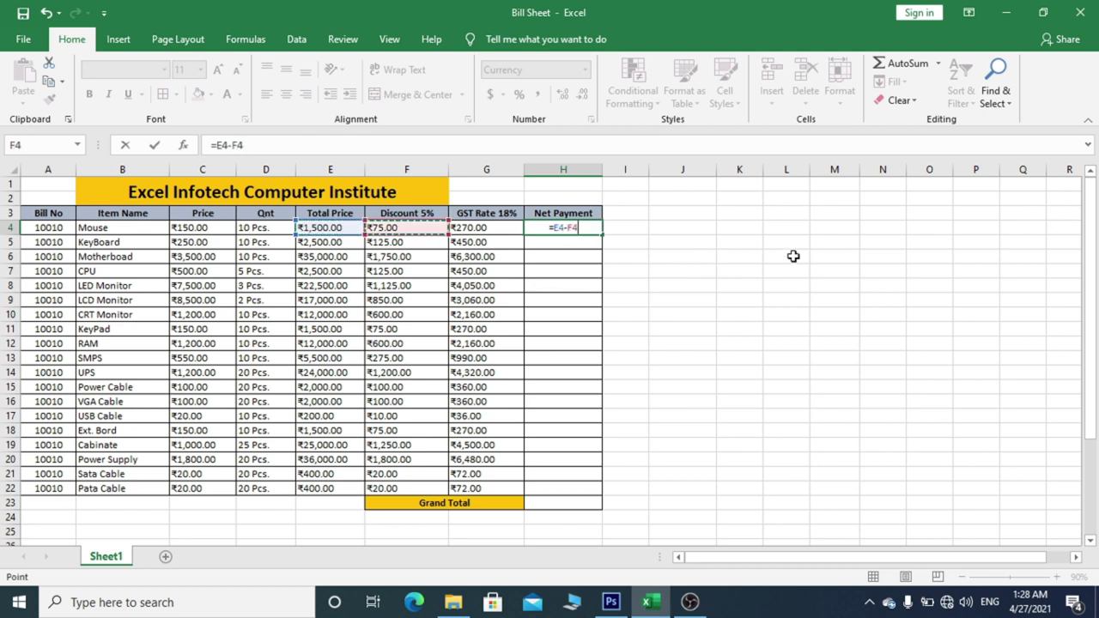
{"action": "type", "text": "+"}
{"action": "left_click", "coordinate": [495, 229]}
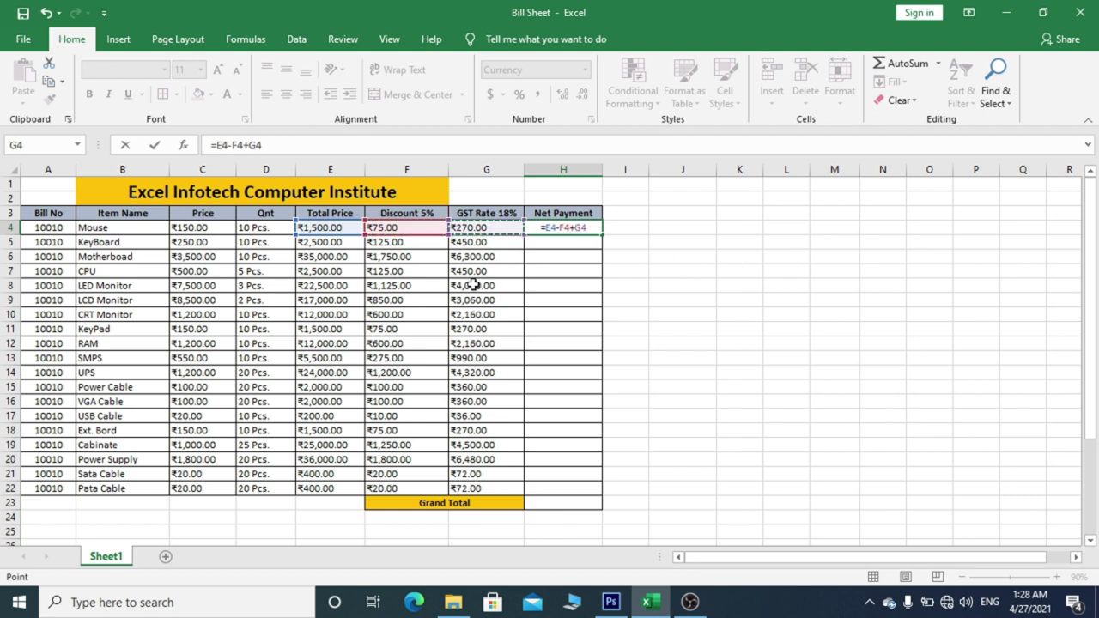
{"action": "key", "text": "Return"}
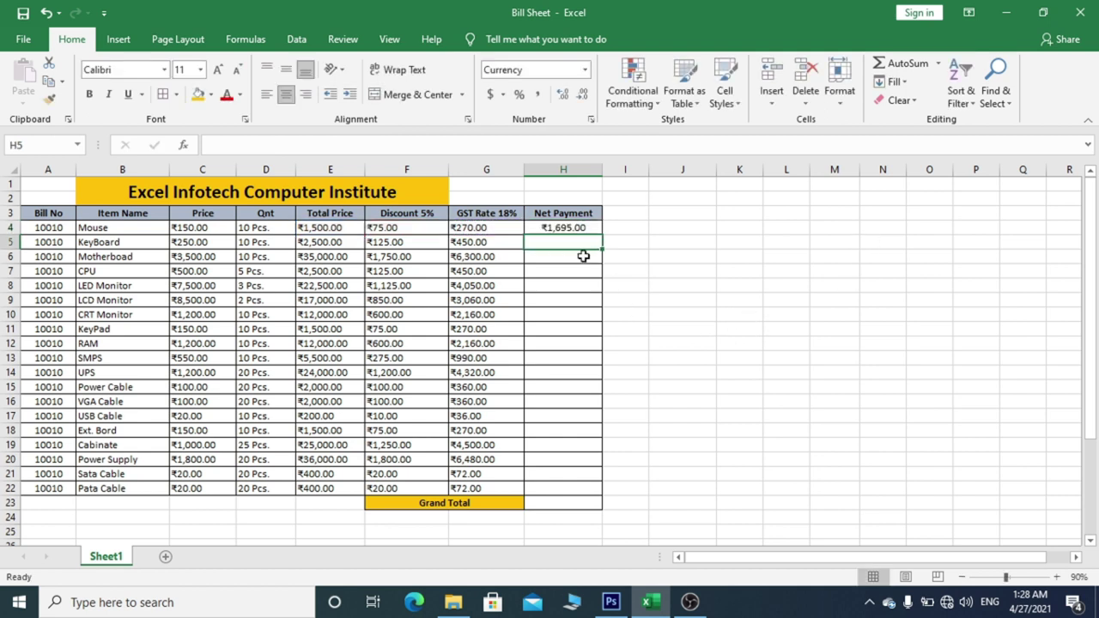
{"action": "left_click", "coordinate": [563, 227]}
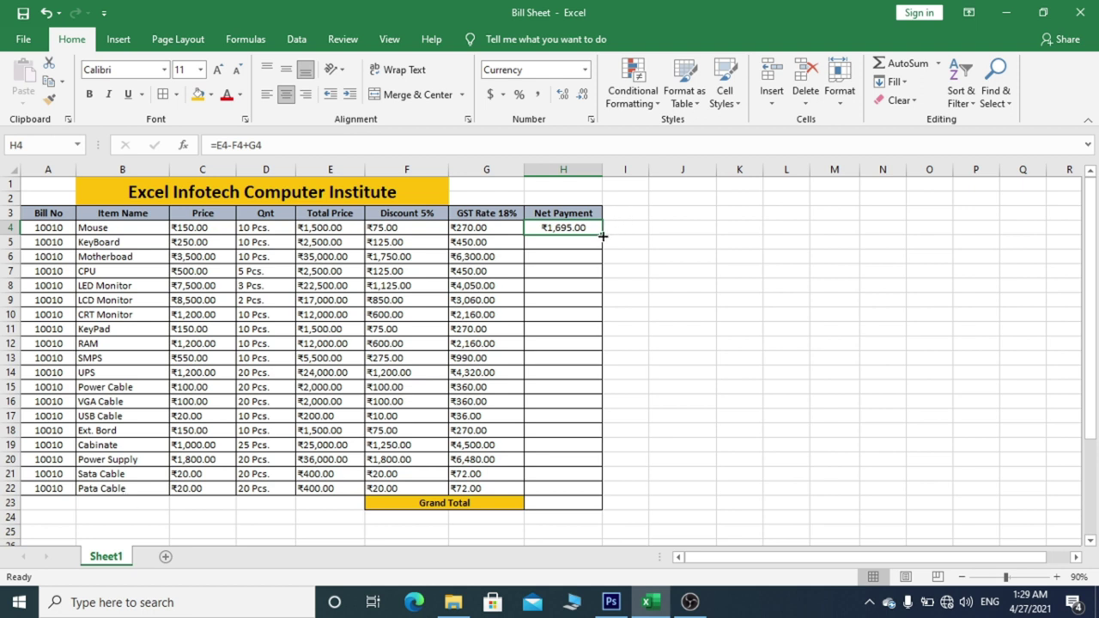
{"action": "left_click_drag", "start_coordinate": [603, 236], "coordinate": [599, 483]}
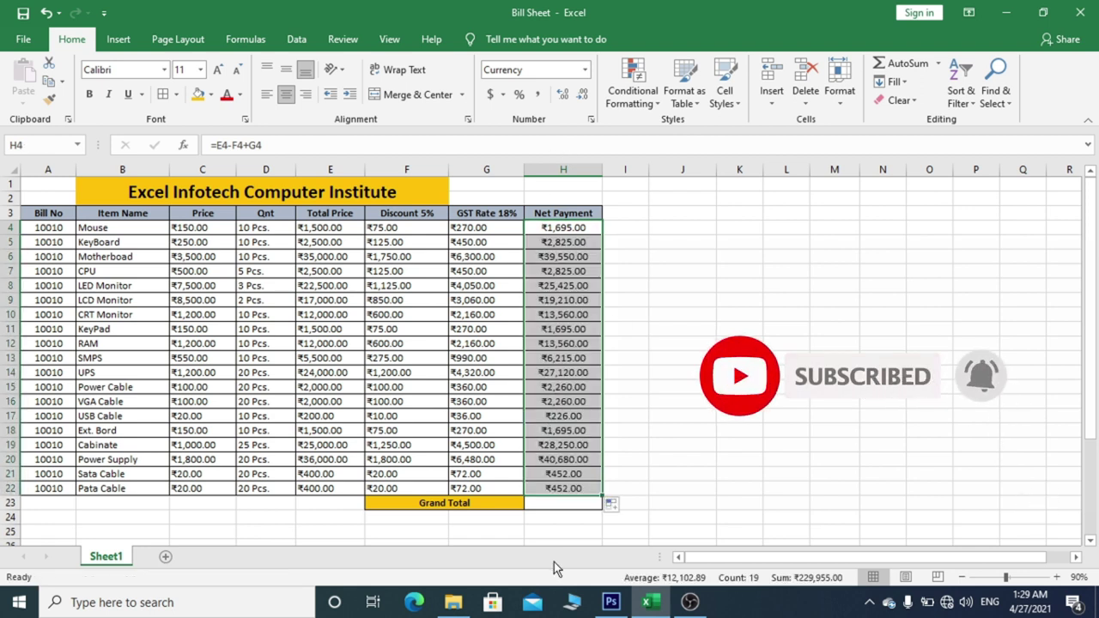
AutoSum H4:H22 into H23 for a Grand Total of ₹229,955.00.
{"action": "left_click", "coordinate": [551, 503]}
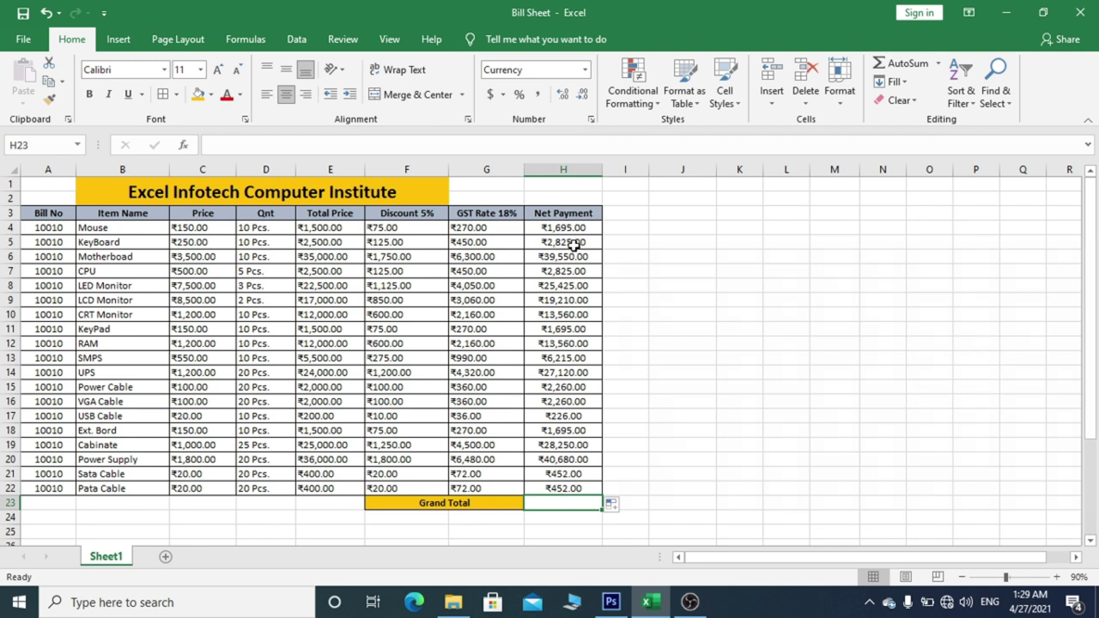
{"action": "left_click_drag", "start_coordinate": [561, 230], "coordinate": [565, 501]}
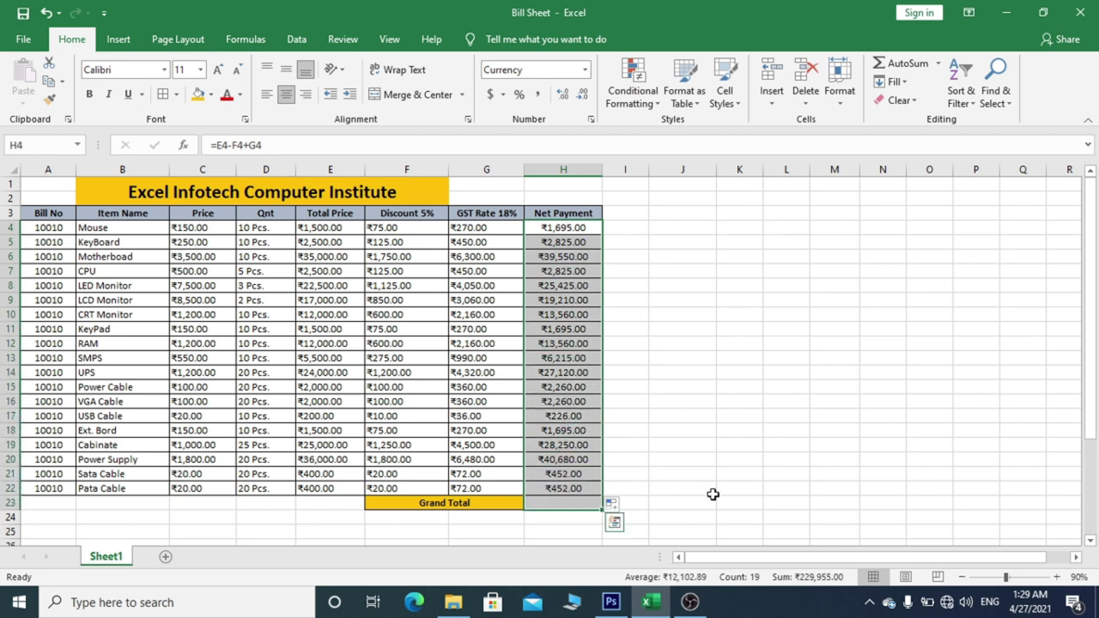
{"action": "key", "text": "alt+equal"}
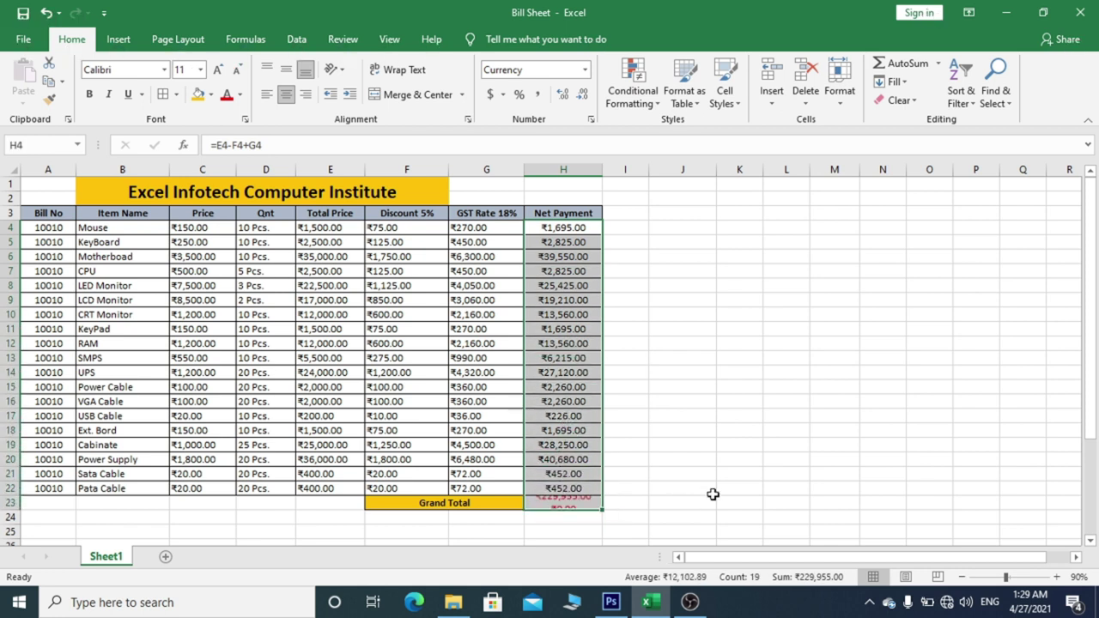
{"action": "left_click", "coordinate": [766, 445]}
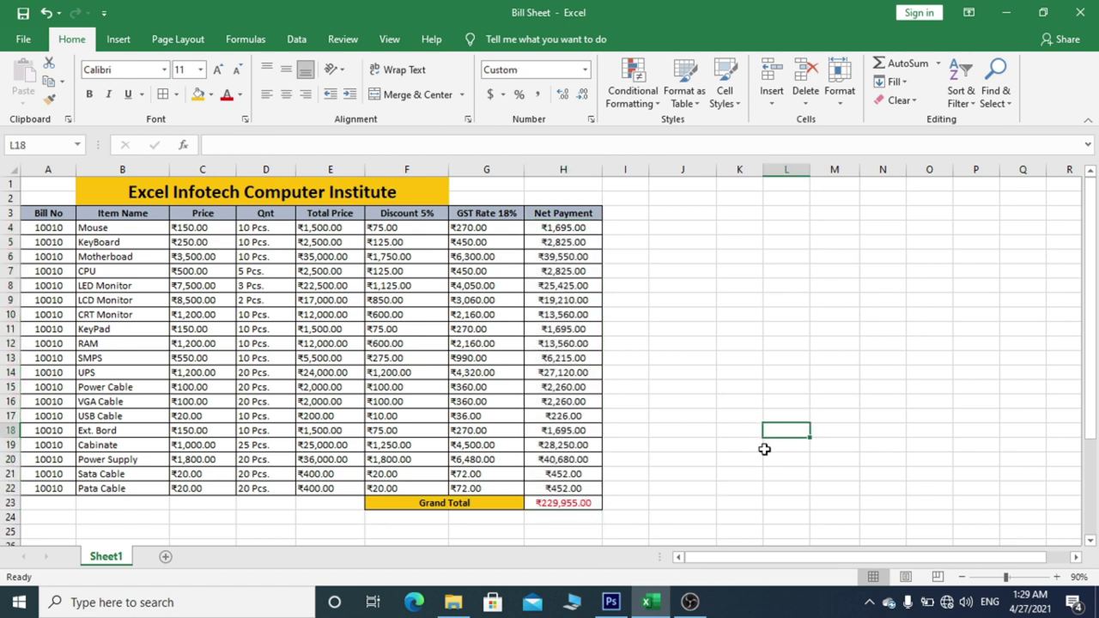
{"action": "left_click", "coordinate": [556, 508]}
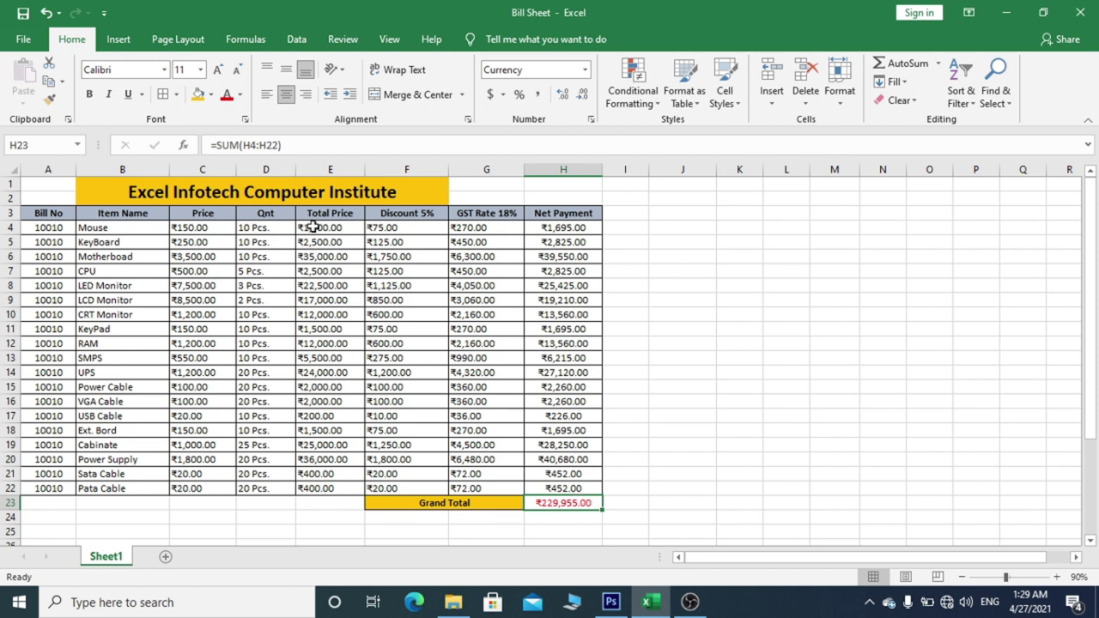
{"action": "left_click_drag", "start_coordinate": [314, 225], "coordinate": [318, 412]}
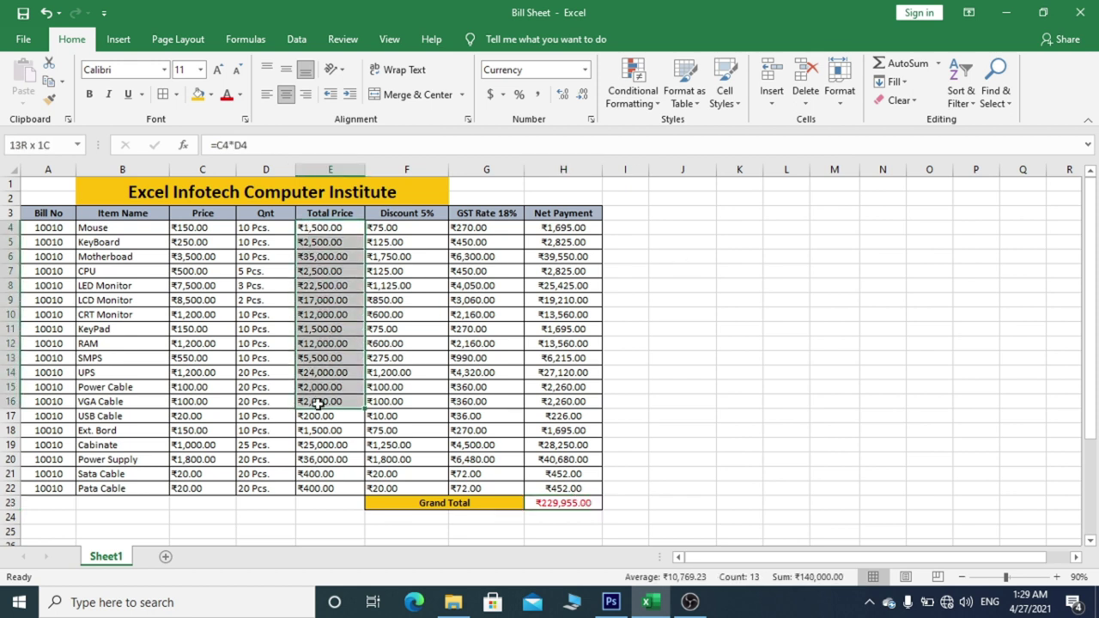
{"action": "left_click_drag", "start_coordinate": [248, 242], "coordinate": [254, 372]}
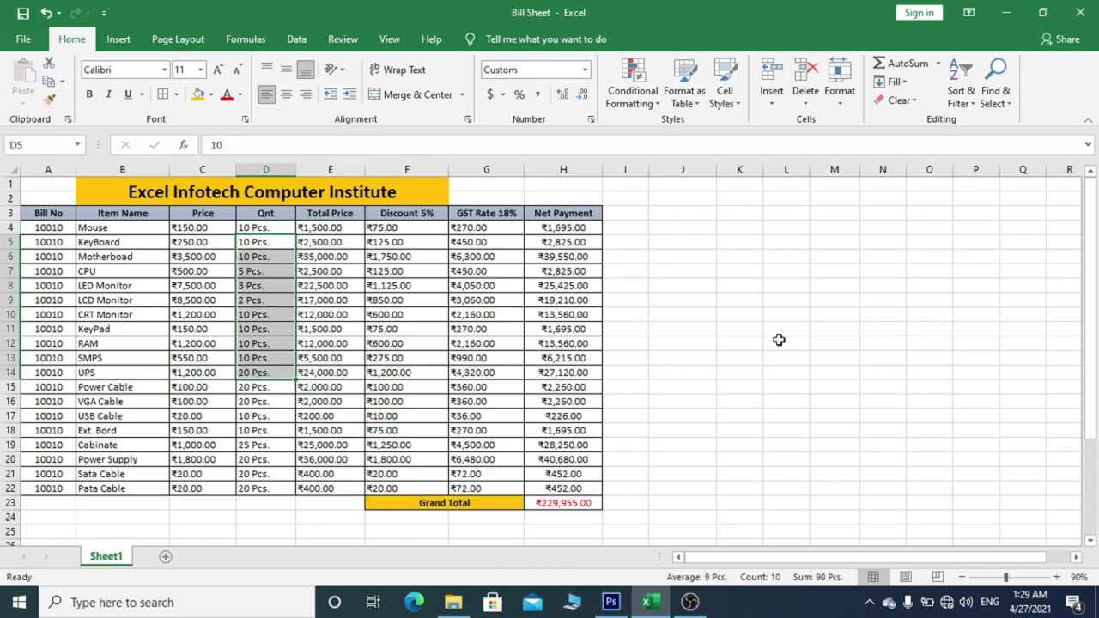
{"action": "left_click", "coordinate": [748, 287]}
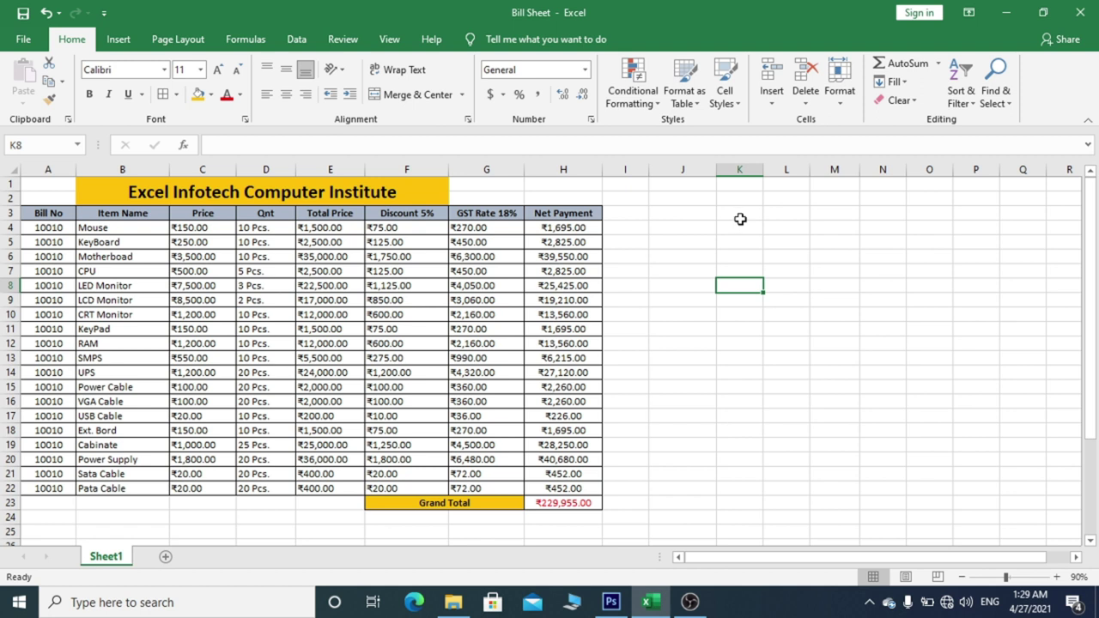
Format K3:K21 as Currency with the Hindi rupee (₹) symbol.
{"action": "left_click_drag", "start_coordinate": [739, 213], "coordinate": [731, 476]}
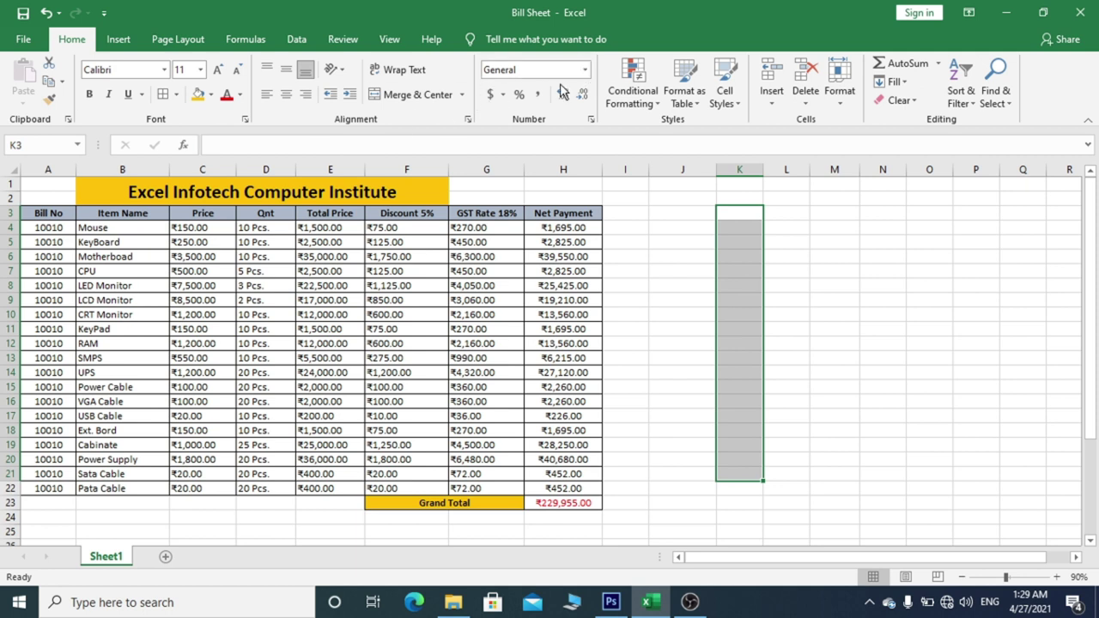
{"action": "left_click", "coordinate": [585, 71]}
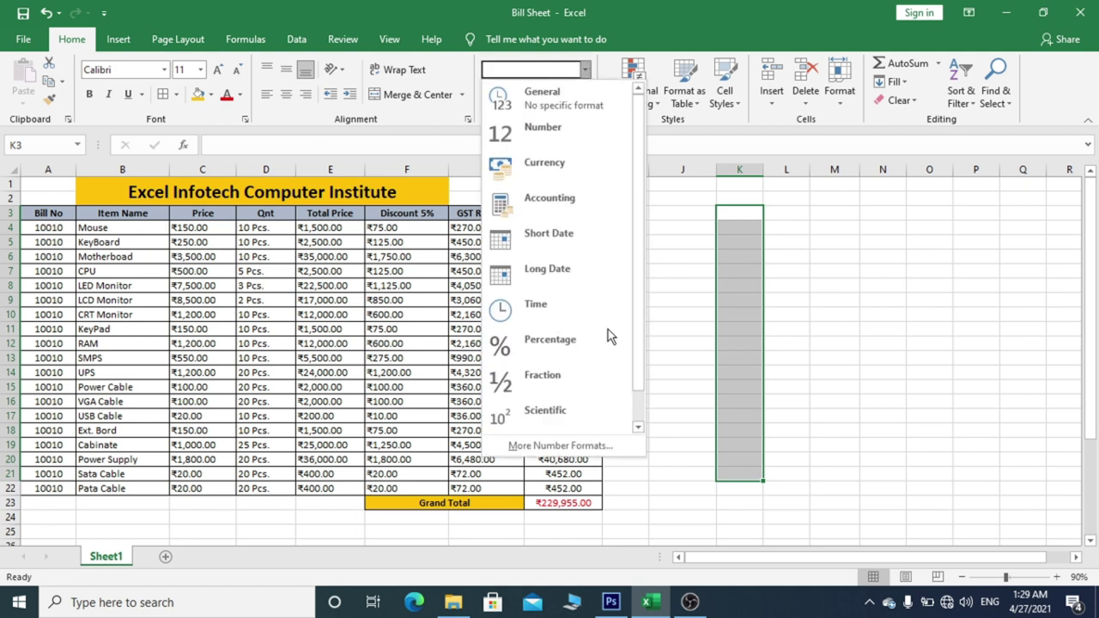
{"action": "left_click", "coordinate": [547, 446]}
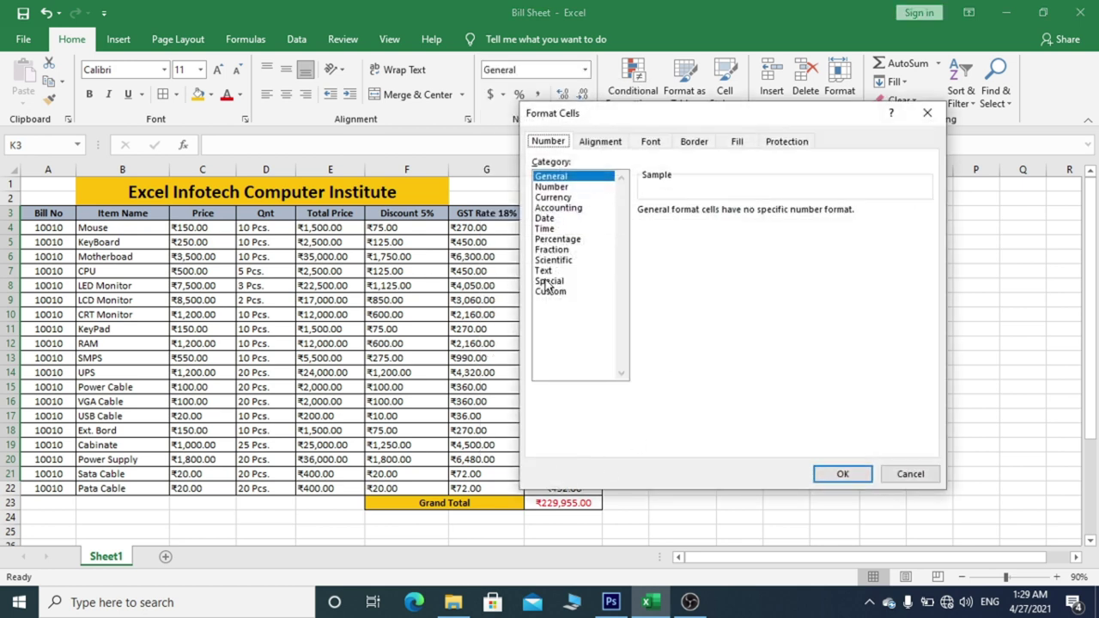
{"action": "left_click", "coordinate": [555, 198]}
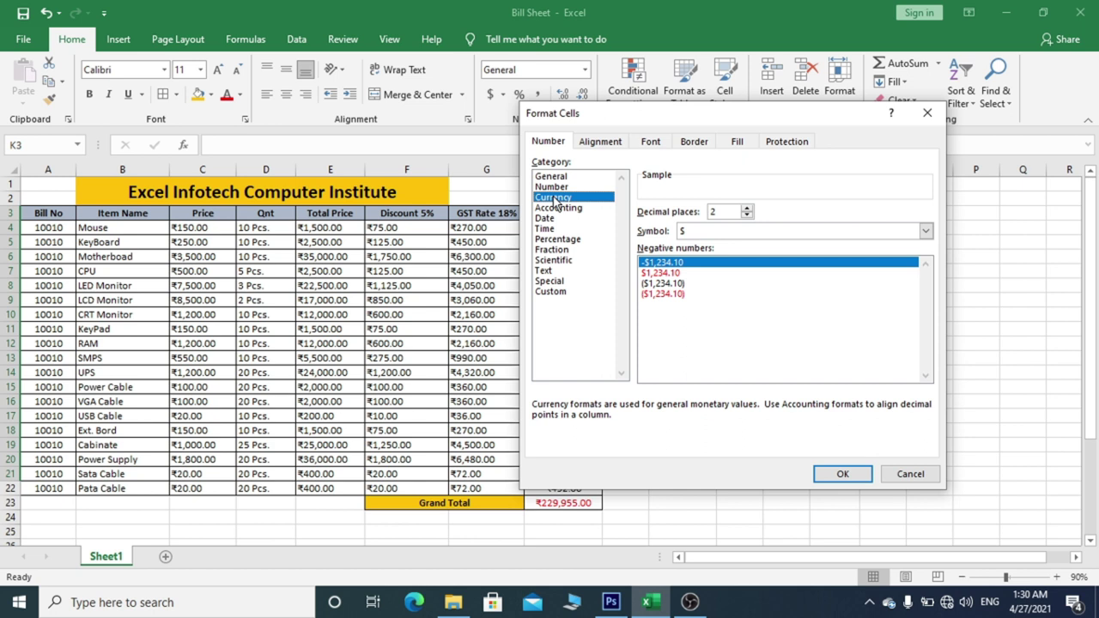
{"action": "left_click", "coordinate": [706, 232]}
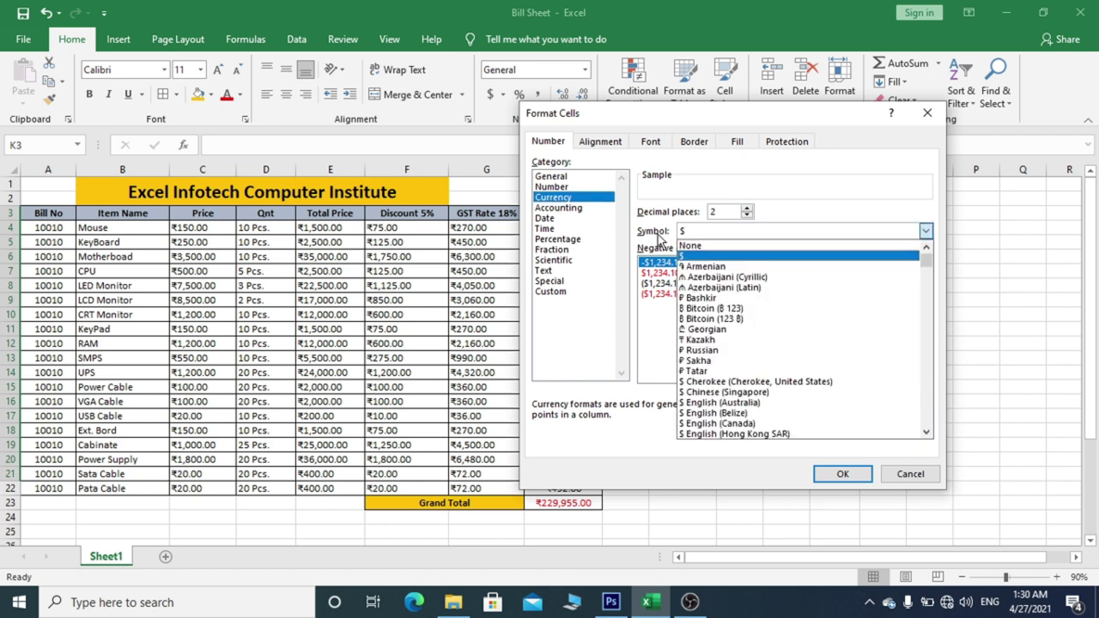
{"action": "left_click_drag", "start_coordinate": [925, 261], "coordinate": [932, 306]}
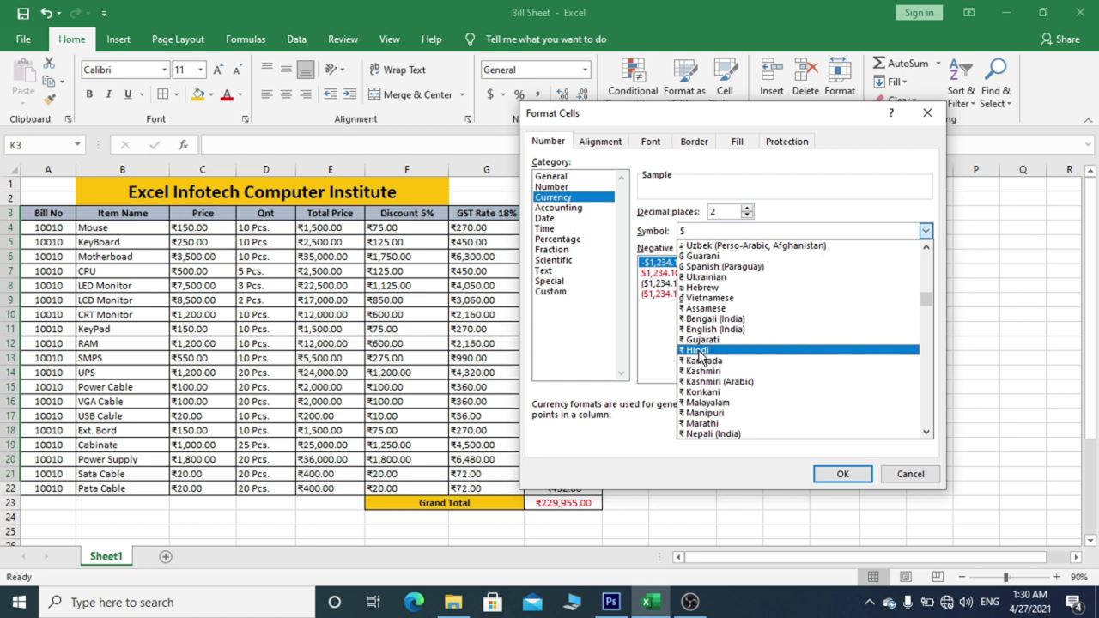
{"action": "left_click", "coordinate": [701, 352]}
{"action": "left_click", "coordinate": [843, 474]}
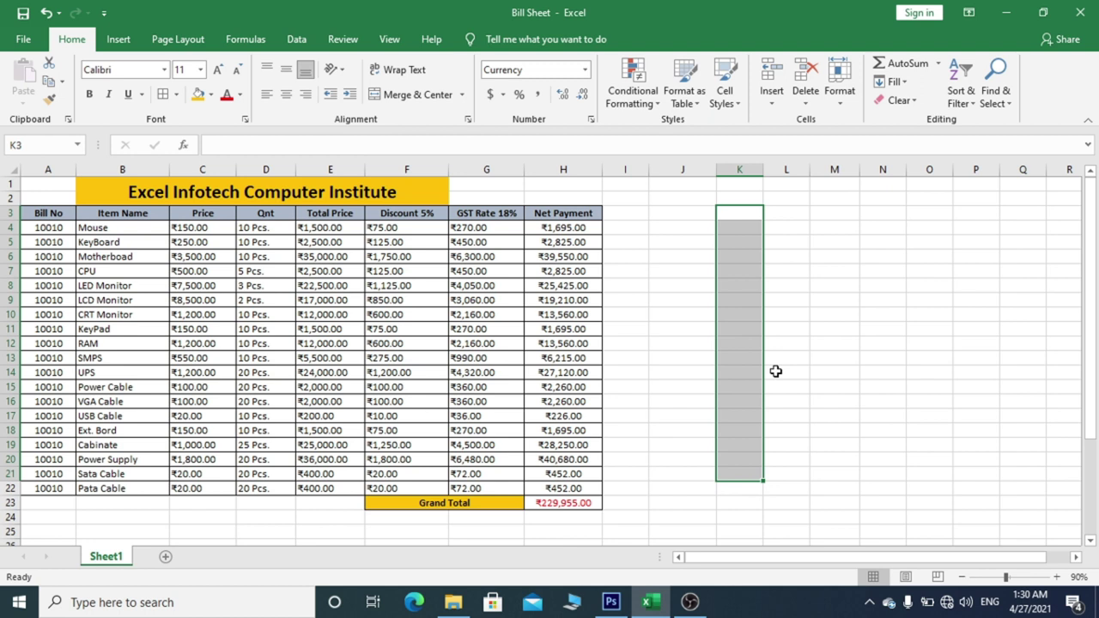
Enter 452 in K3, showing ₹452.00, and re-enter 10 in D13.
{"action": "type", "text": "4"}
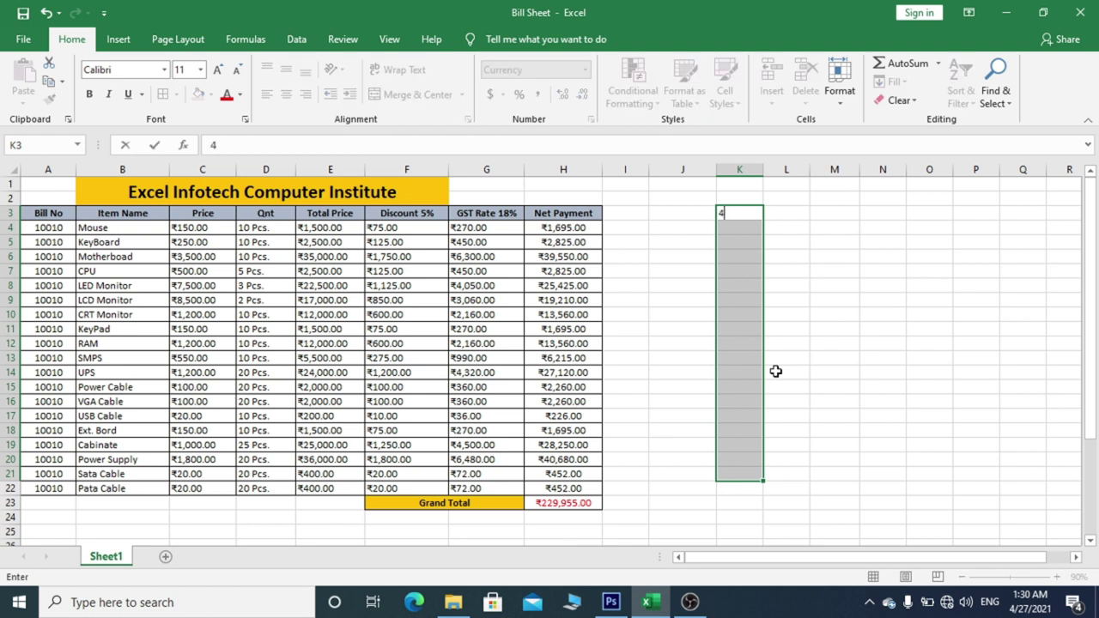
{"action": "key", "text": "Return"}
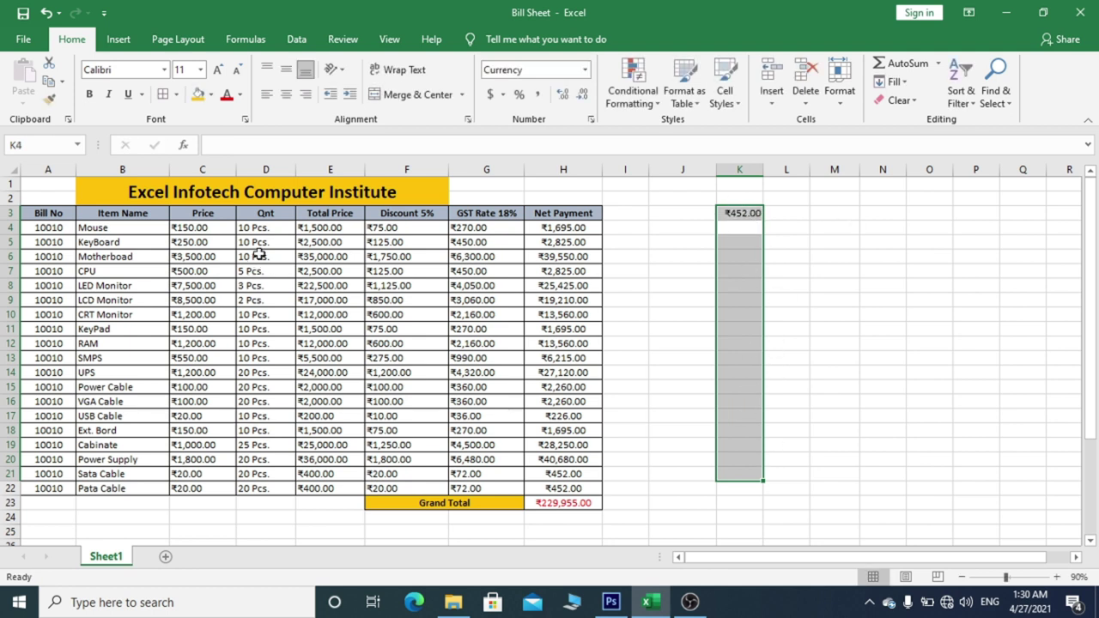
{"action": "left_click_drag", "start_coordinate": [260, 235], "coordinate": [260, 391]}
{"action": "left_click", "coordinate": [263, 359]}
{"action": "type", "text": "10"}
{"action": "key", "text": "Return"}
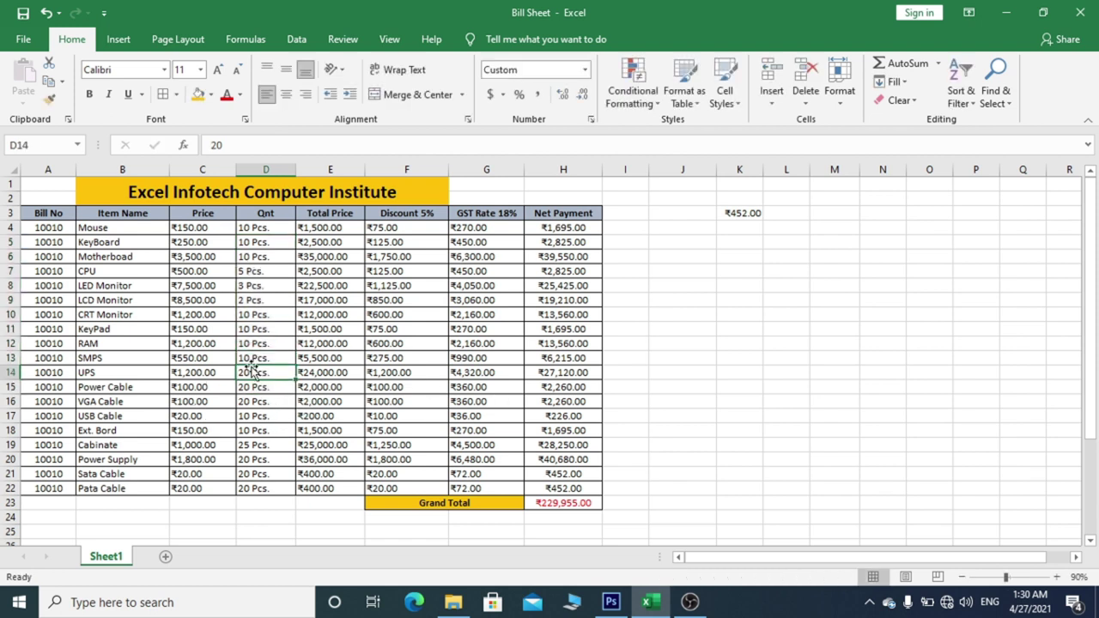
Give L3:L18 the custom number format # "kg" via Format Cells.
{"action": "left_click", "coordinate": [791, 215]}
{"action": "left_click_drag", "start_coordinate": [791, 219], "coordinate": [800, 433]}
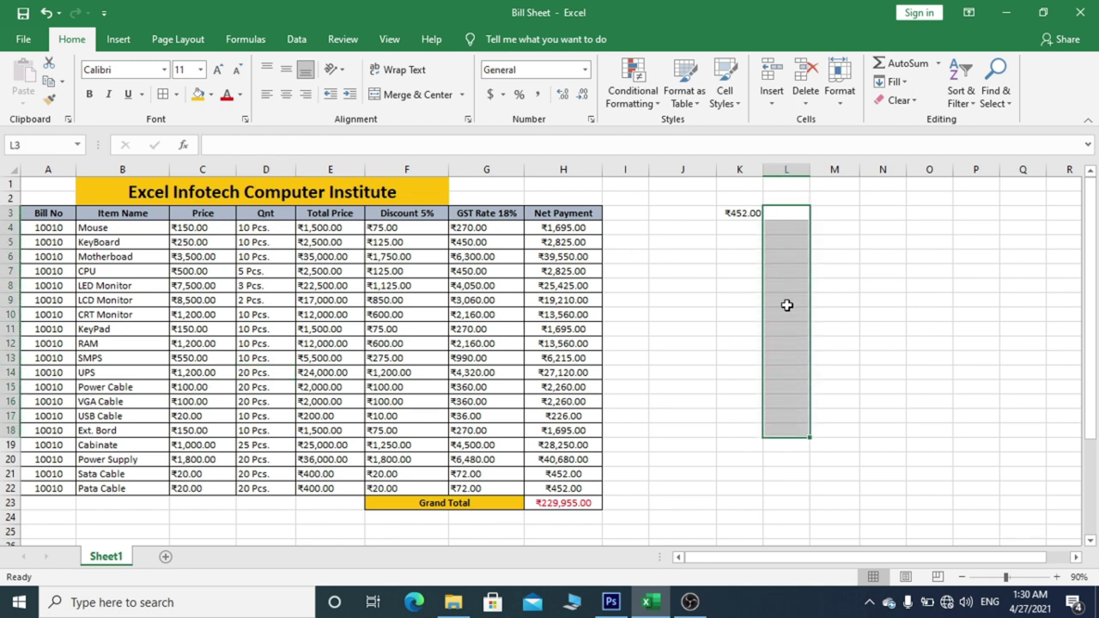
{"action": "left_click", "coordinate": [585, 70]}
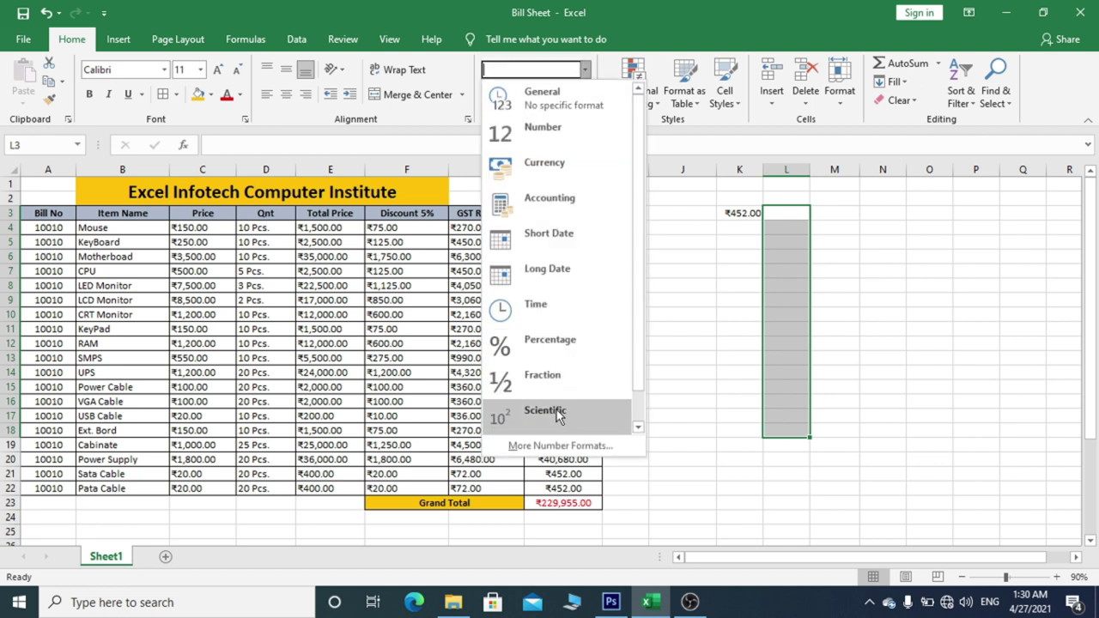
{"action": "left_click", "coordinate": [536, 444]}
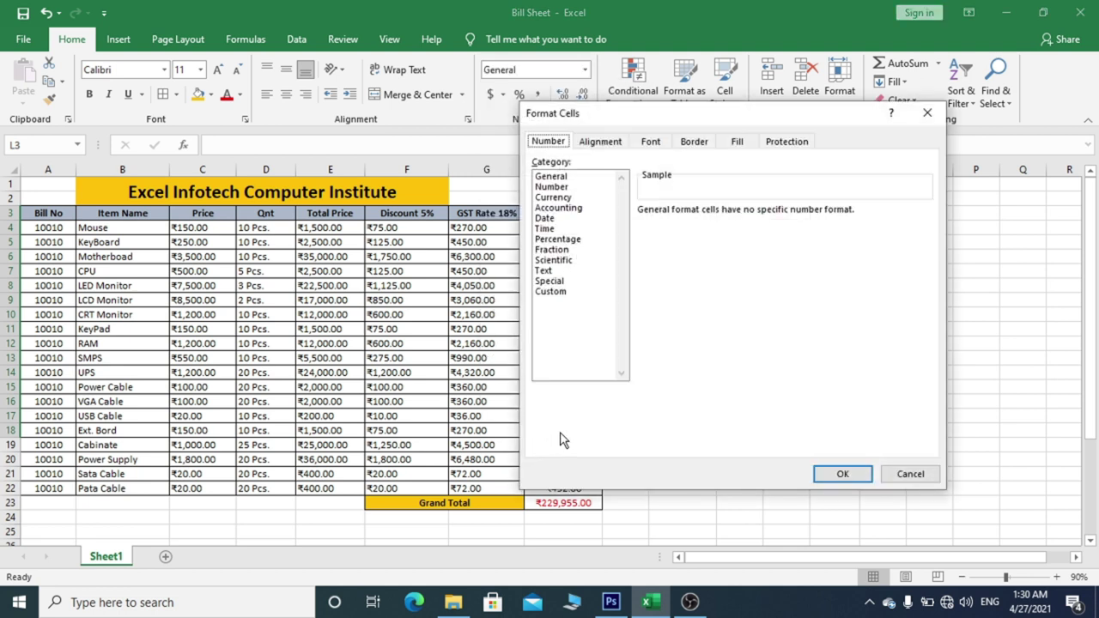
{"action": "left_click", "coordinate": [565, 292]}
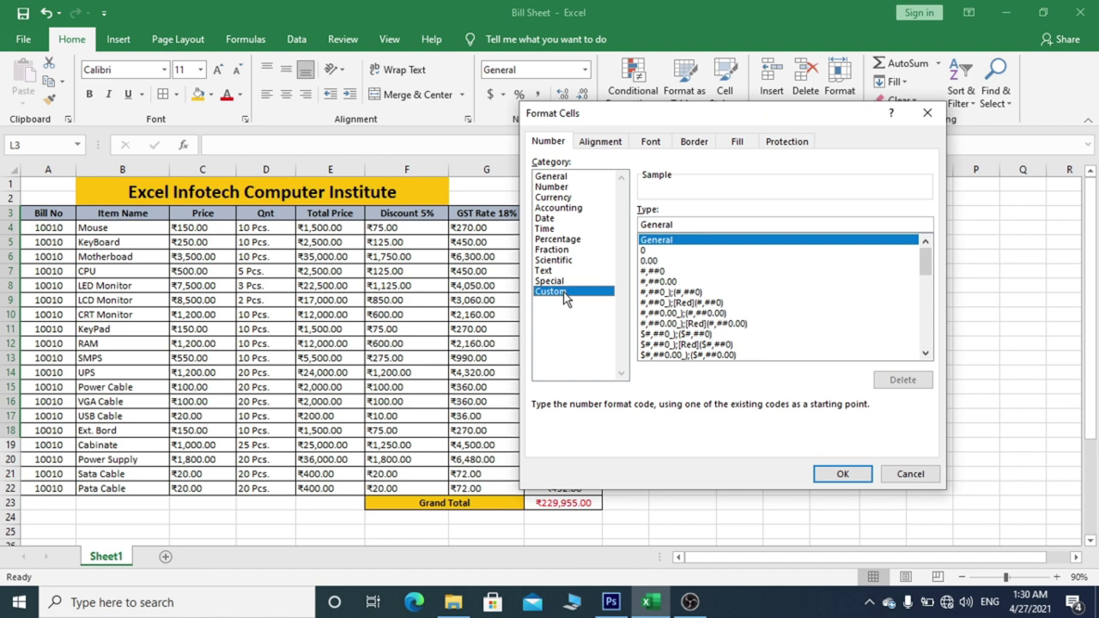
{"action": "left_click_drag", "start_coordinate": [679, 226], "coordinate": [593, 221]}
{"action": "key", "text": "BackSpace"}
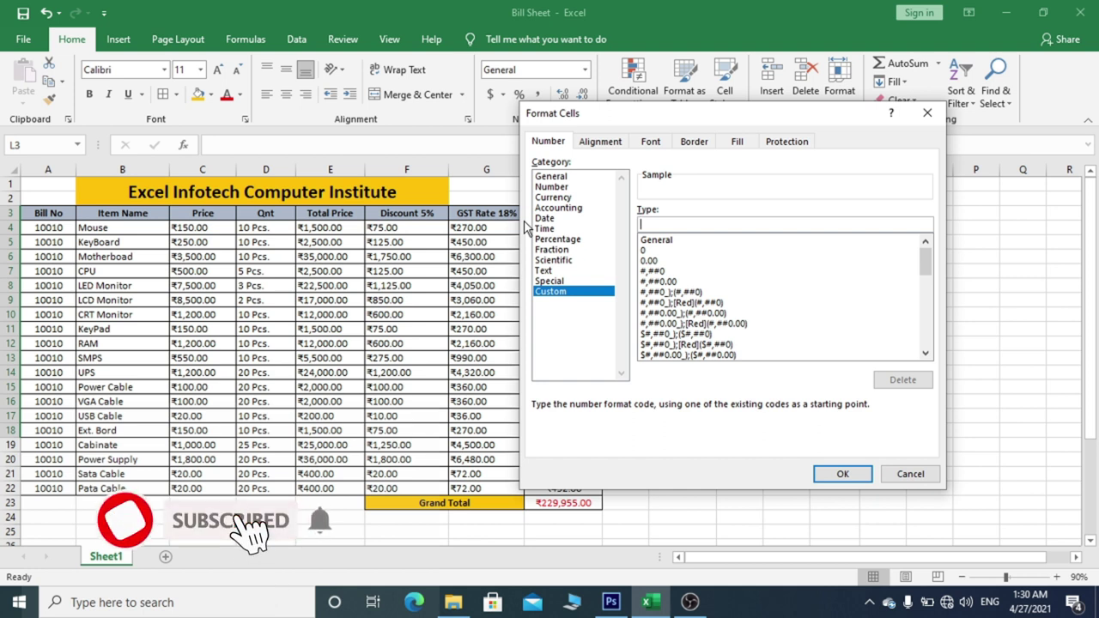
{"action": "type", "text": "# \"kg"}
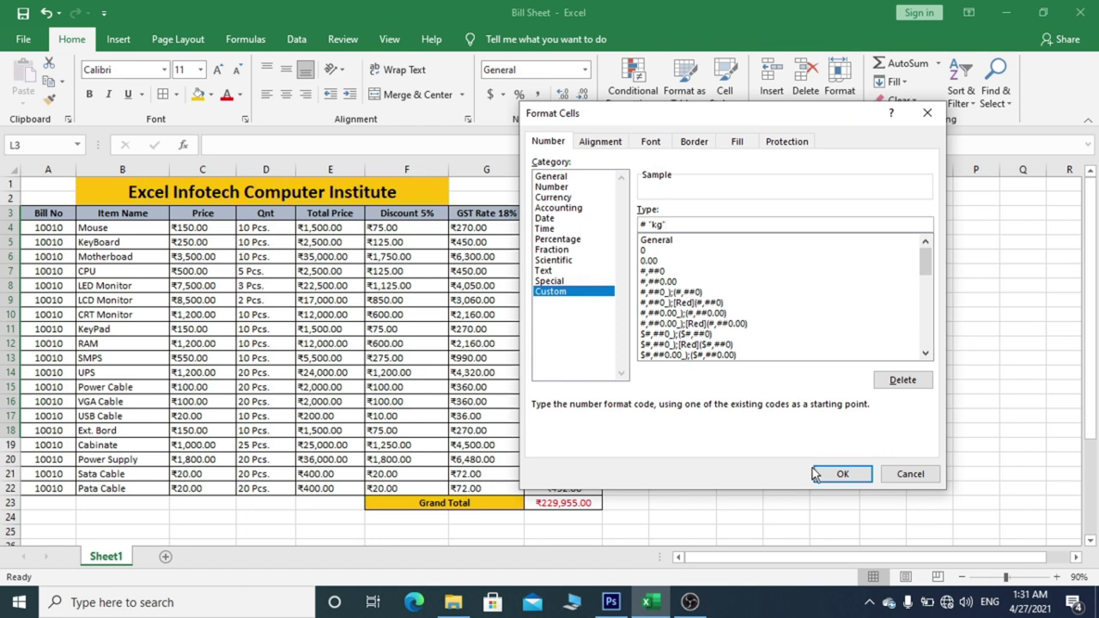
{"action": "left_click", "coordinate": [838, 473]}
Enter 45 in L3 (shown as 45 kg) and =K3+L3 in M3, giving ₹497.00.
{"action": "type", "text": "4"}
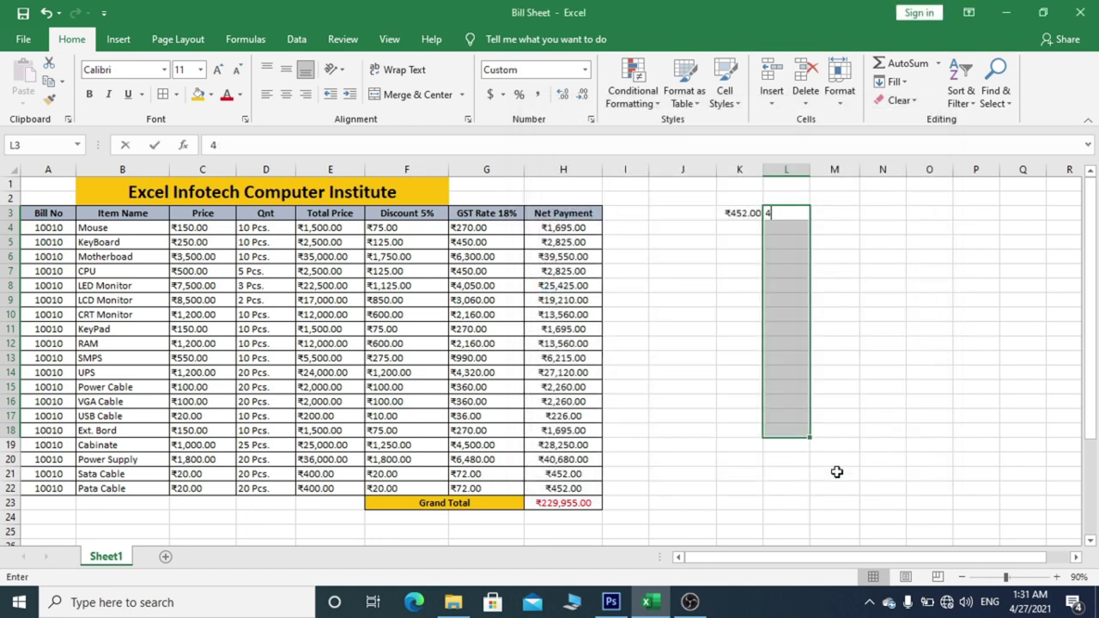
{"action": "type", "text": "5"}
{"action": "key", "text": "Return"}
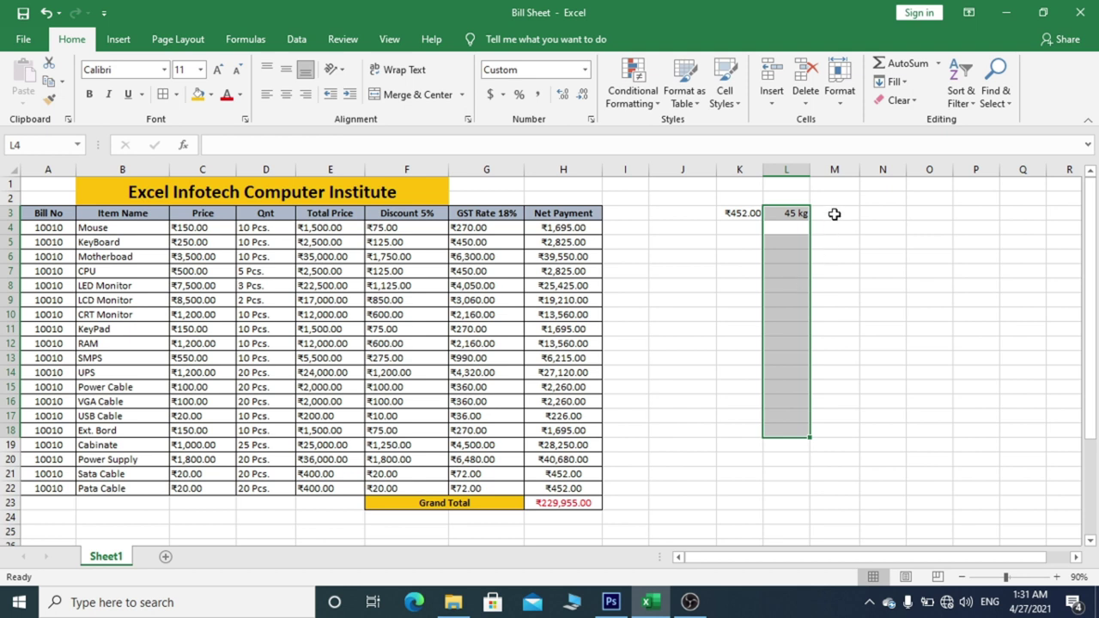
{"action": "left_click", "coordinate": [835, 213]}
{"action": "type", "text": "="}
{"action": "left_click", "coordinate": [737, 218]}
{"action": "type", "text": "+"}
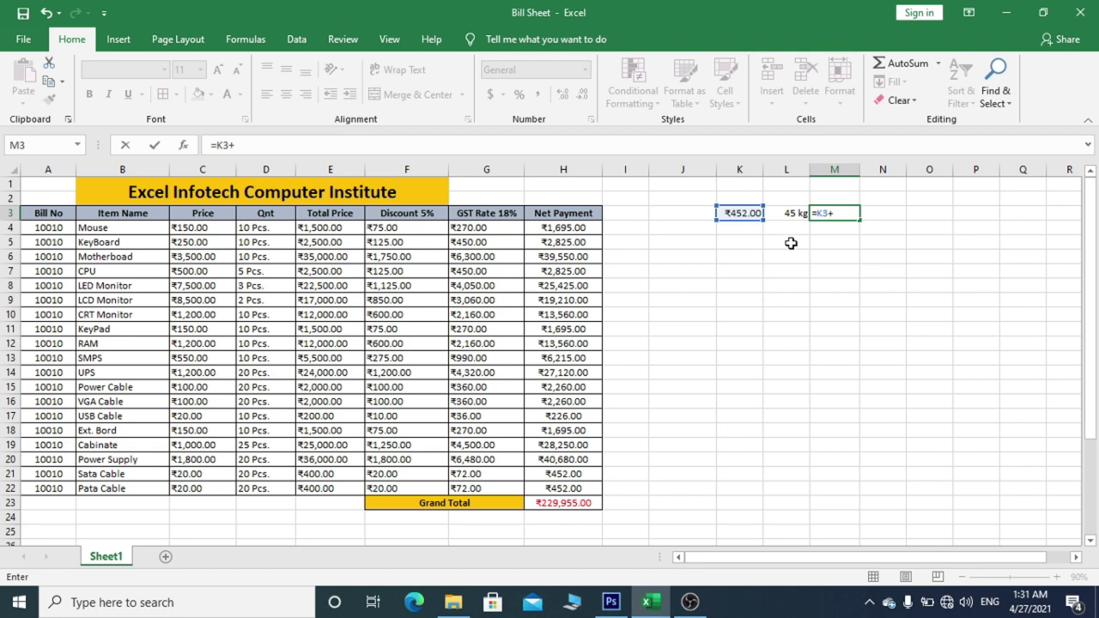
{"action": "left_click", "coordinate": [787, 215]}
{"action": "key", "text": "Return"}
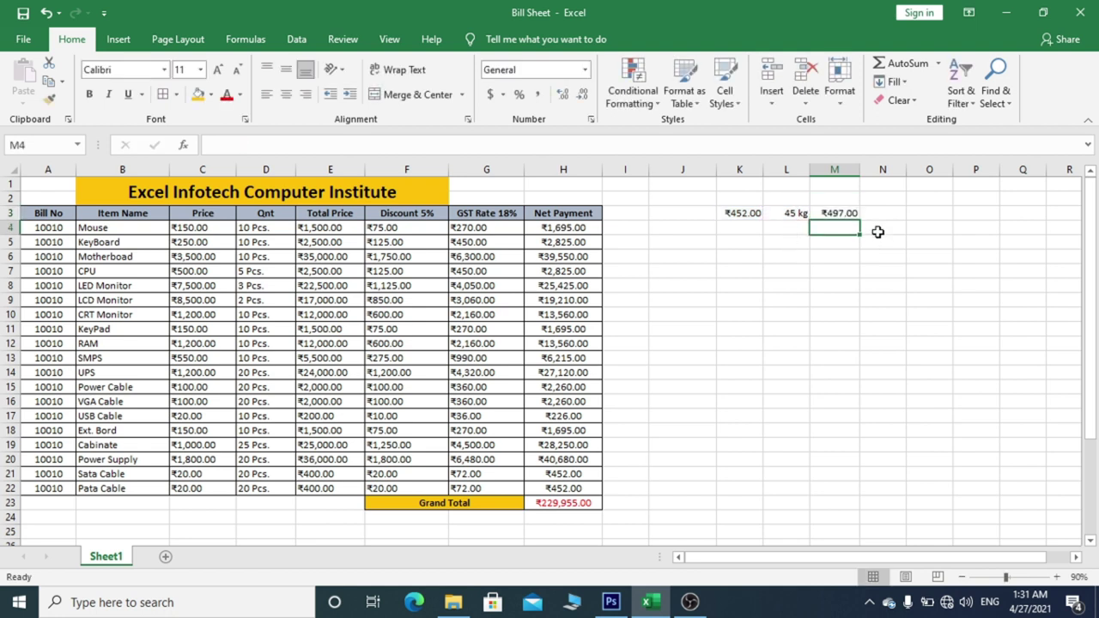
{"action": "left_click", "coordinate": [839, 214]}
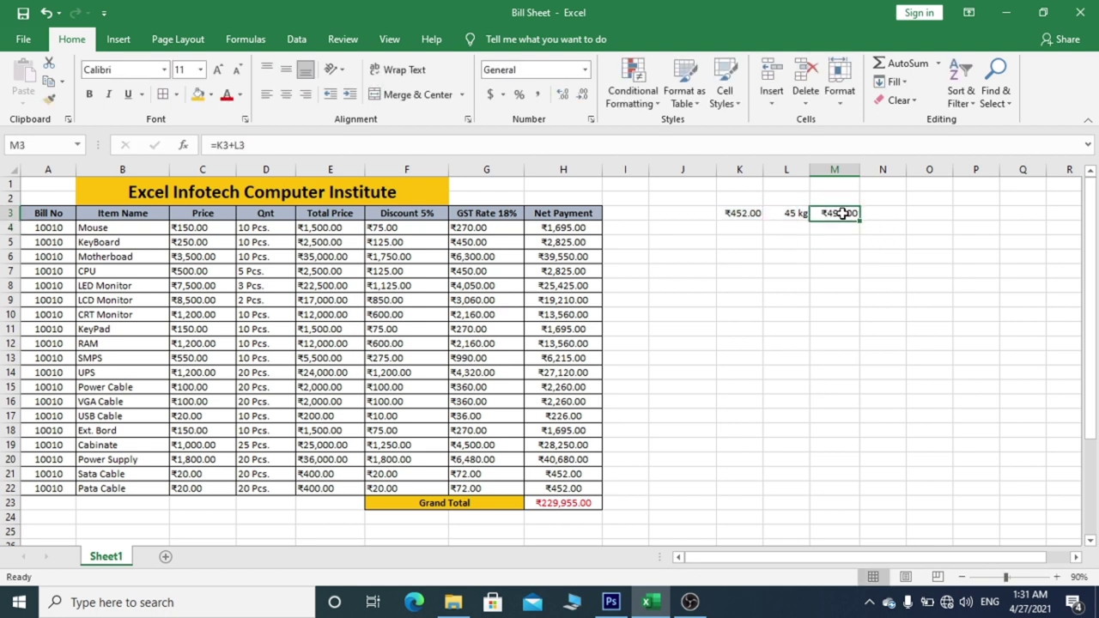
{"action": "left_click", "coordinate": [915, 333]}
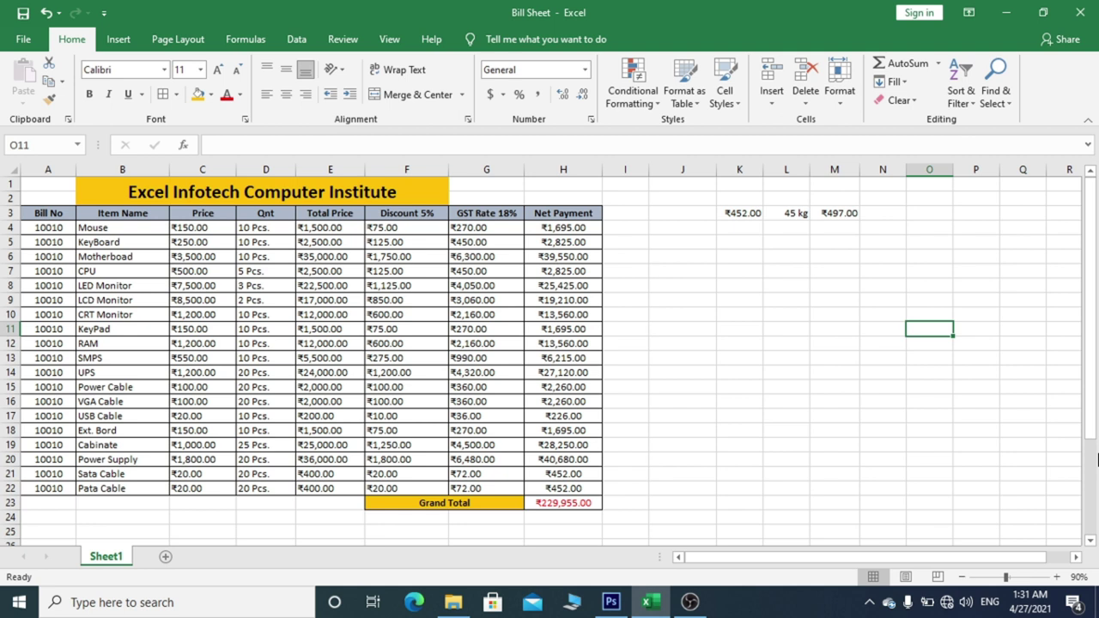
Type the text 45 kg in O12 and 45 in P12.
{"action": "left_click", "coordinate": [789, 213]}
{"action": "left_click", "coordinate": [923, 345]}
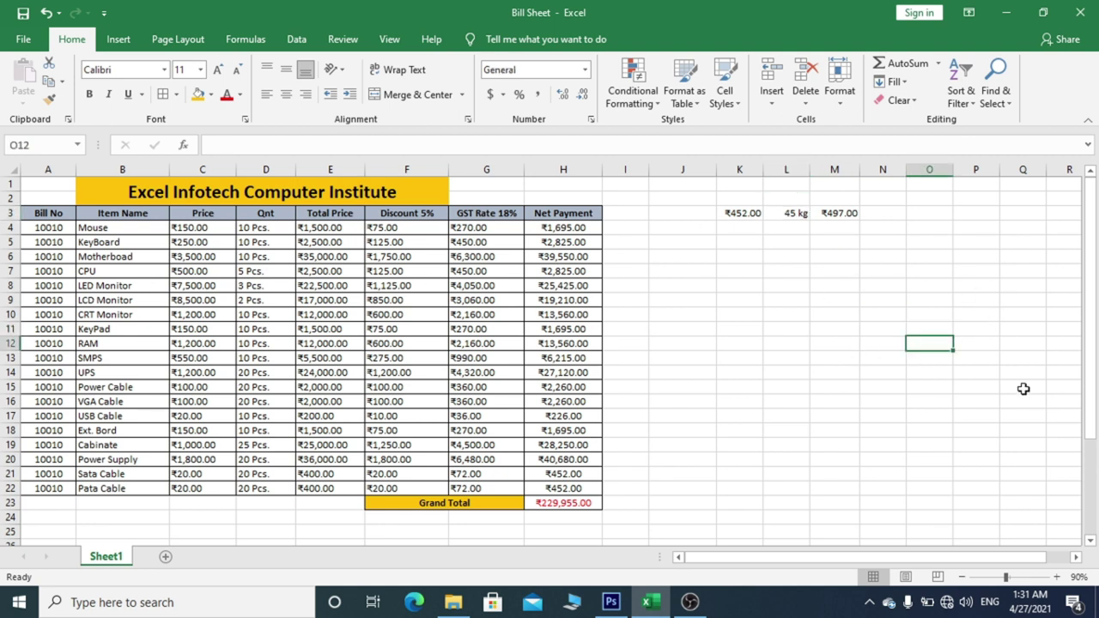
{"action": "type", "text": "k"}
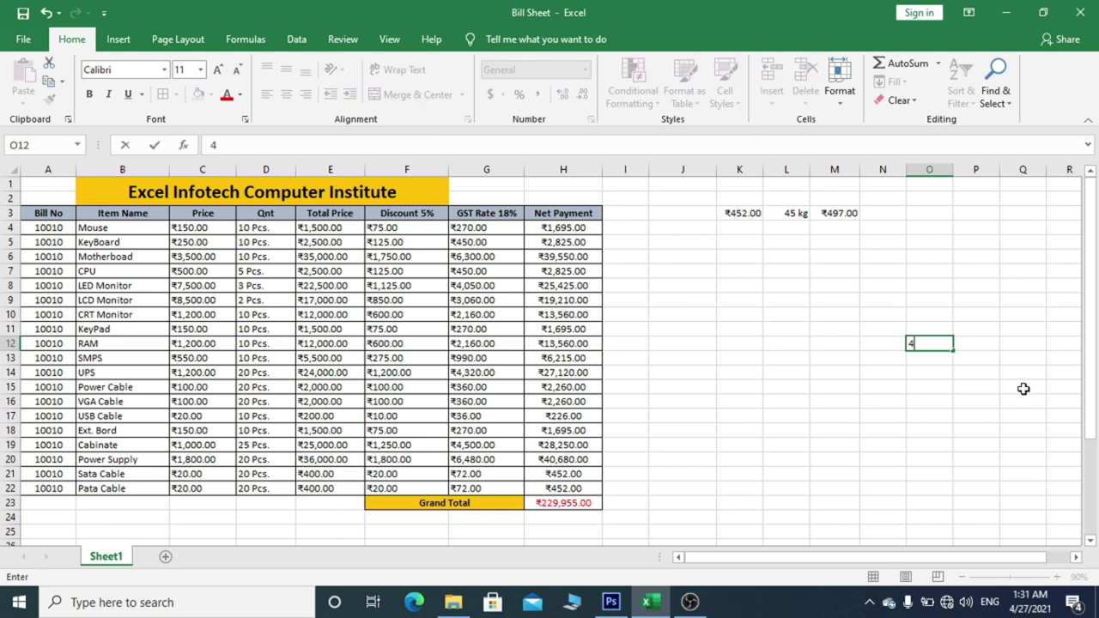
{"action": "type", "text": "g"}
{"action": "key", "text": "Tab"}
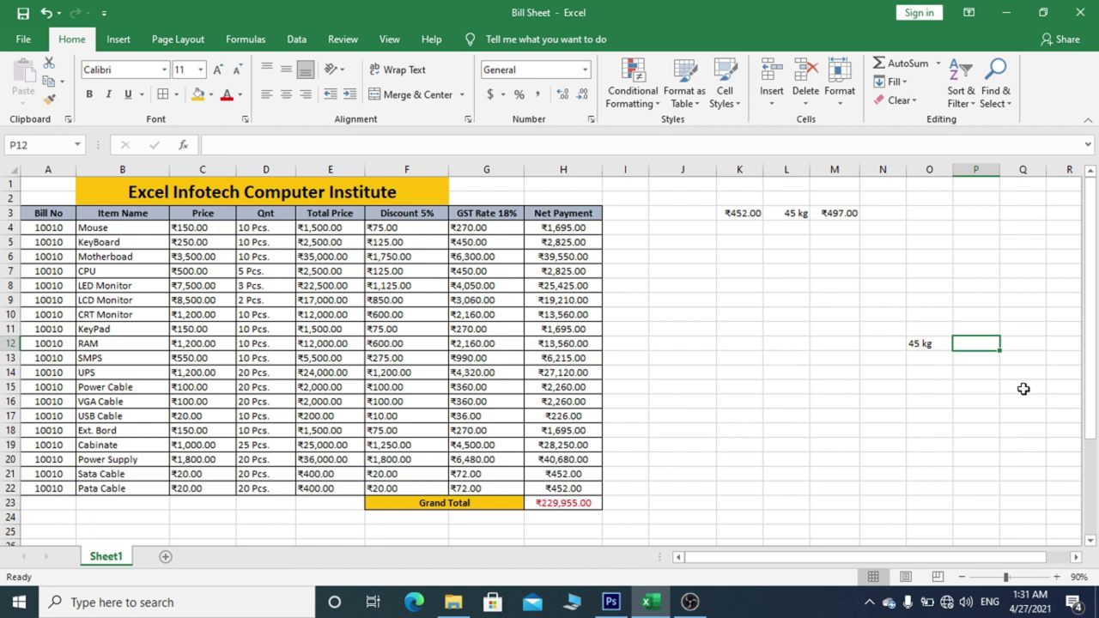
{"action": "type", "text": "45"}
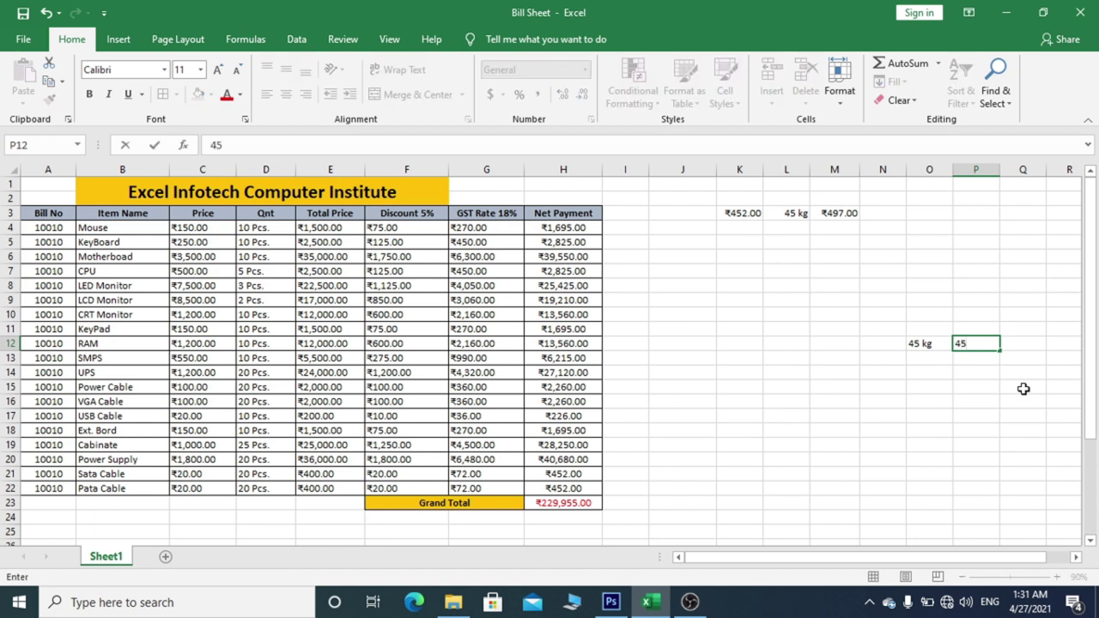
{"action": "key", "text": "Return"}
Enter =O12+P12 in Q12, see the #VALUE! error, then clear Q12.
{"action": "left_click", "coordinate": [1026, 344]}
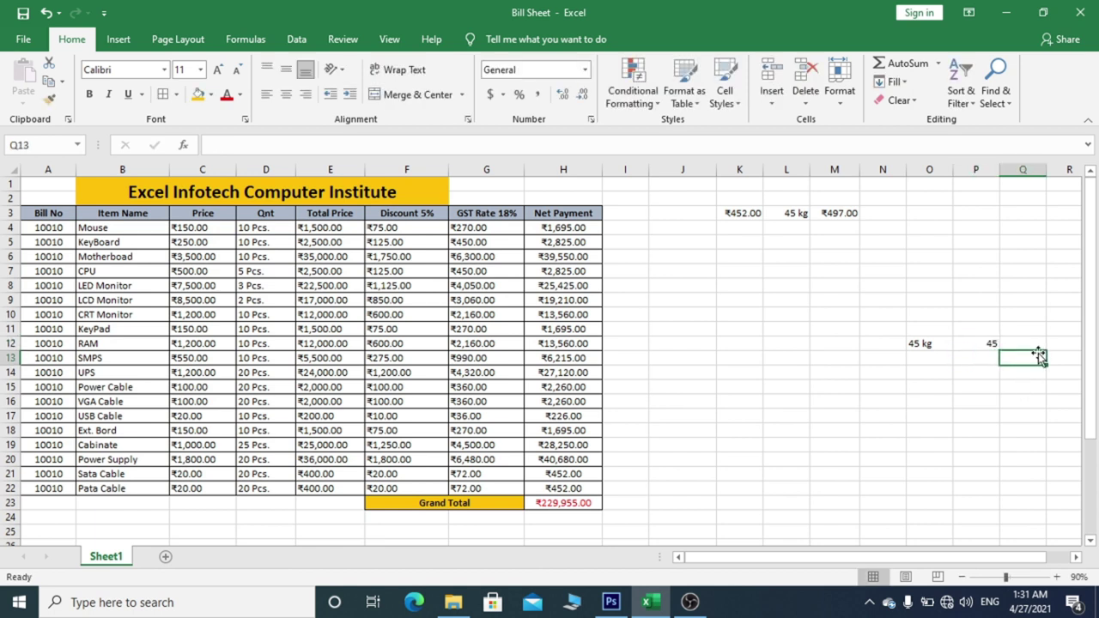
{"action": "type", "text": "="}
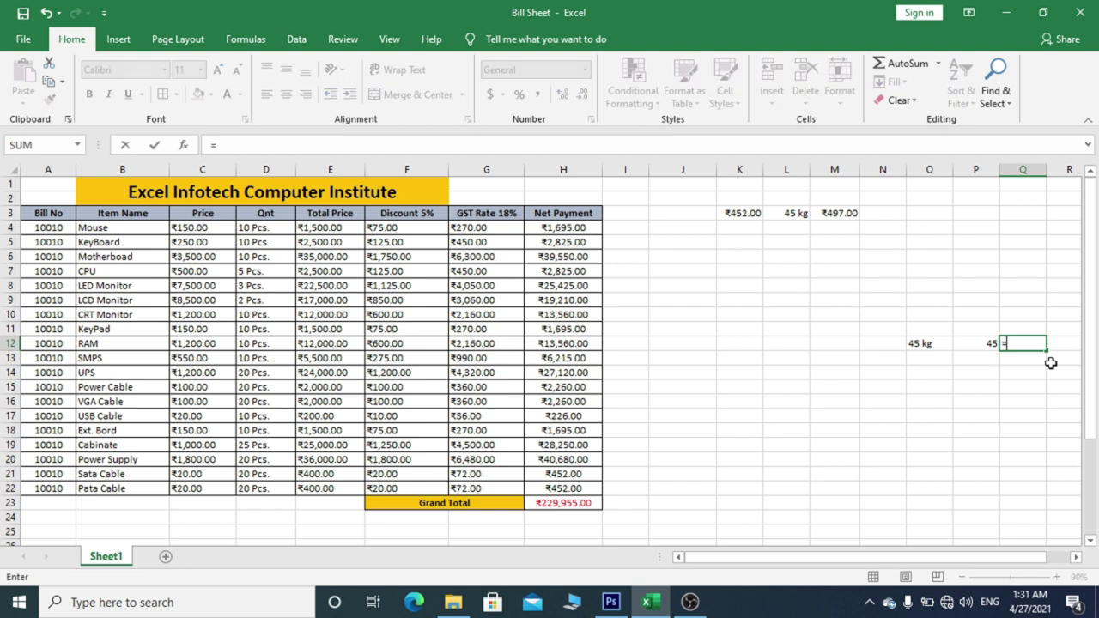
{"action": "type", "text": "+"}
{"action": "left_click", "coordinate": [934, 346]}
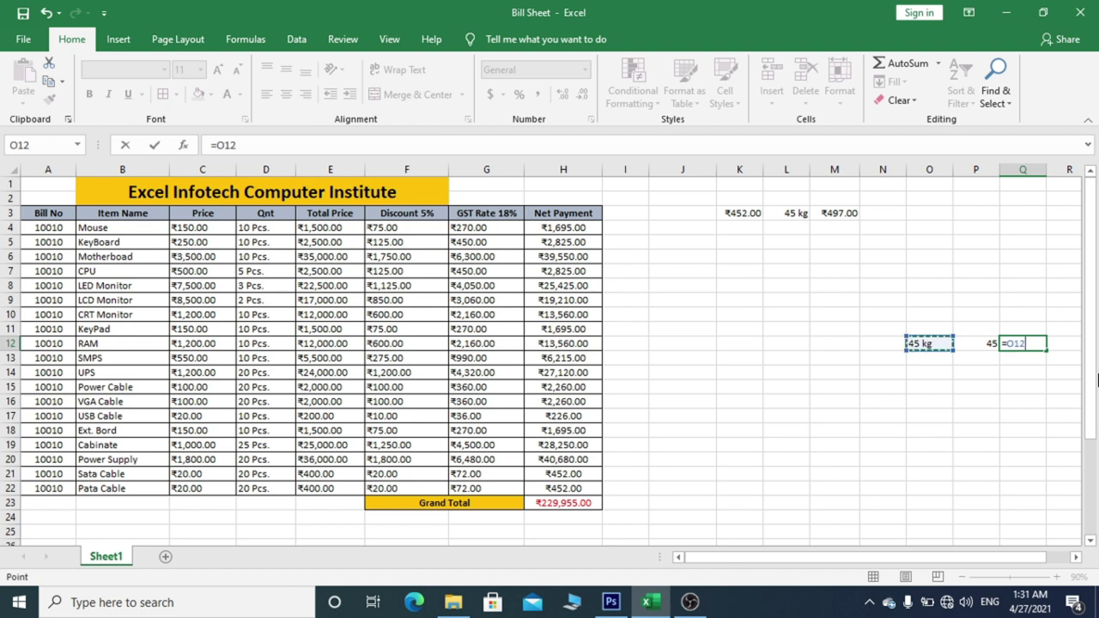
{"action": "type", "text": "+"}
{"action": "left_click", "coordinate": [972, 343]}
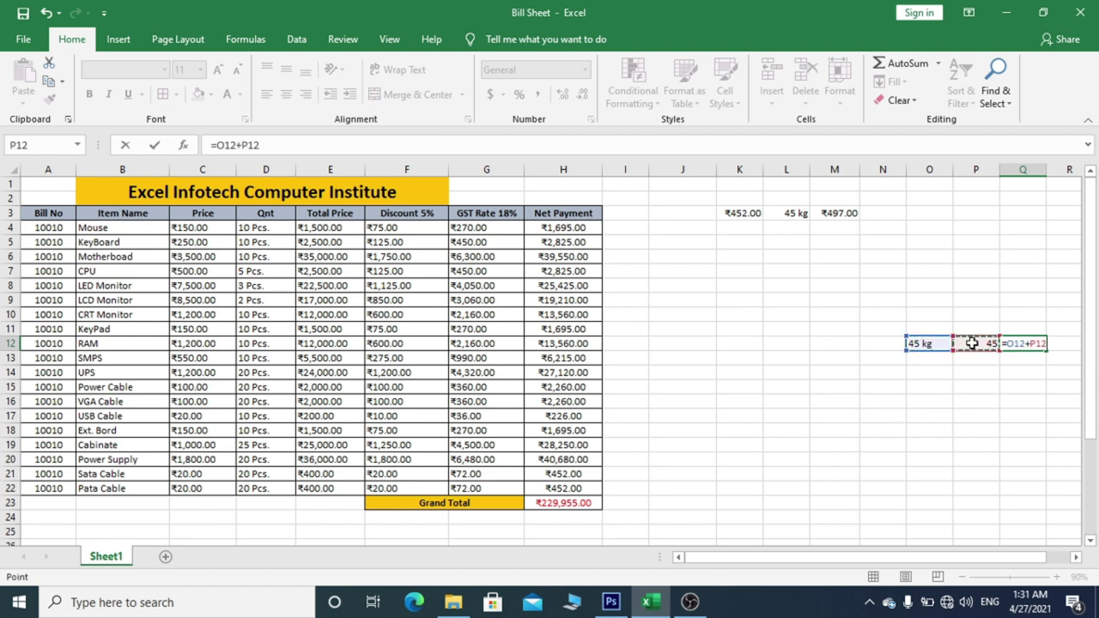
{"action": "key", "text": "ctrl+Return"}
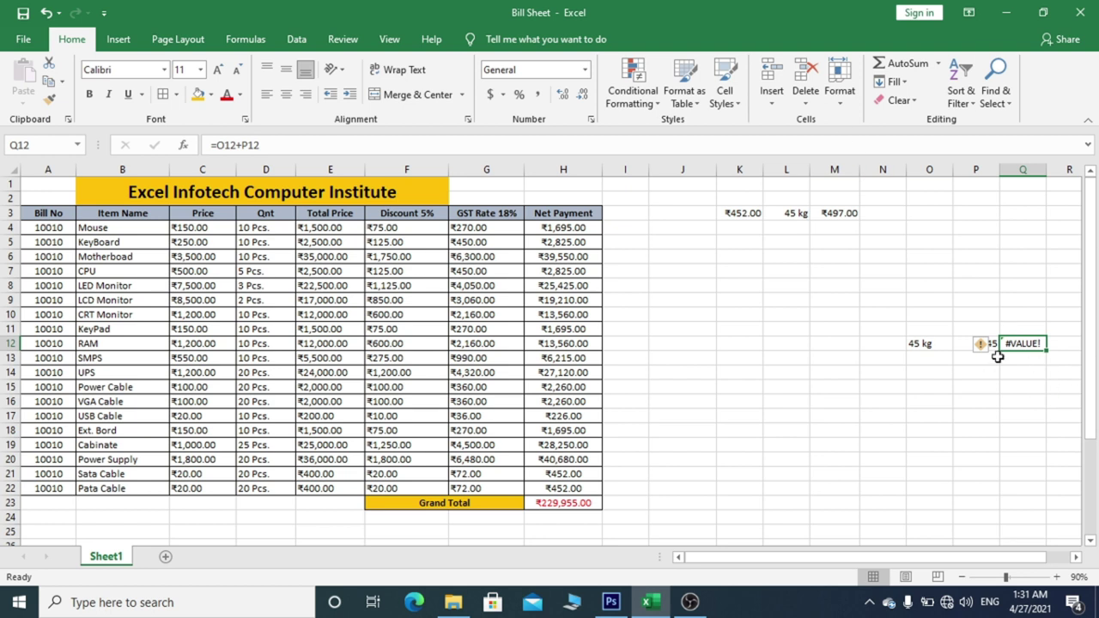
{"action": "key", "text": "Delete"}
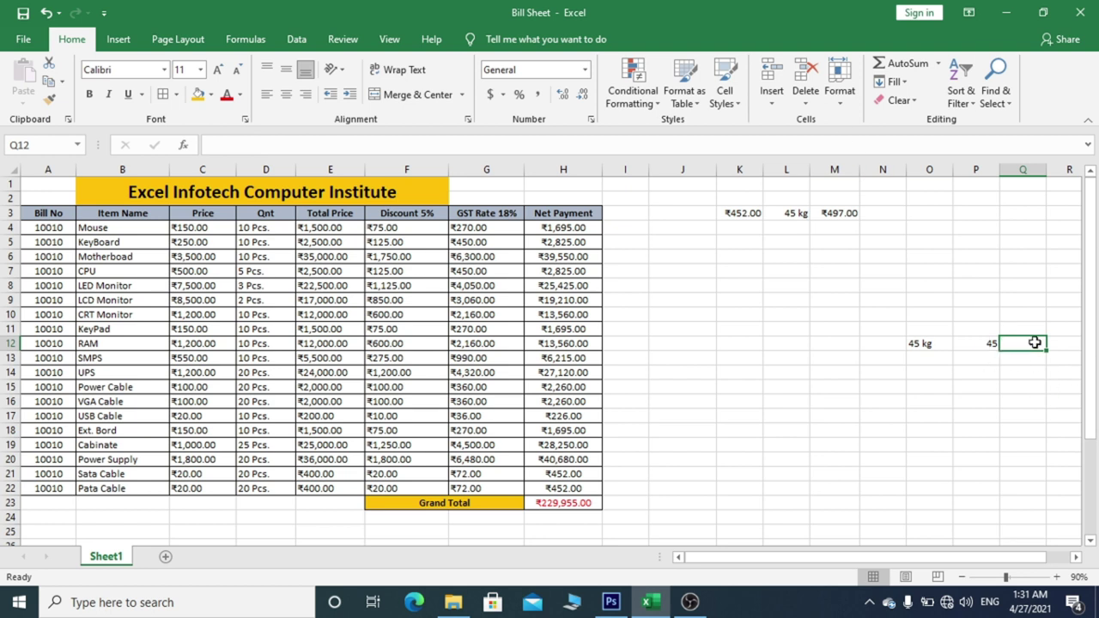